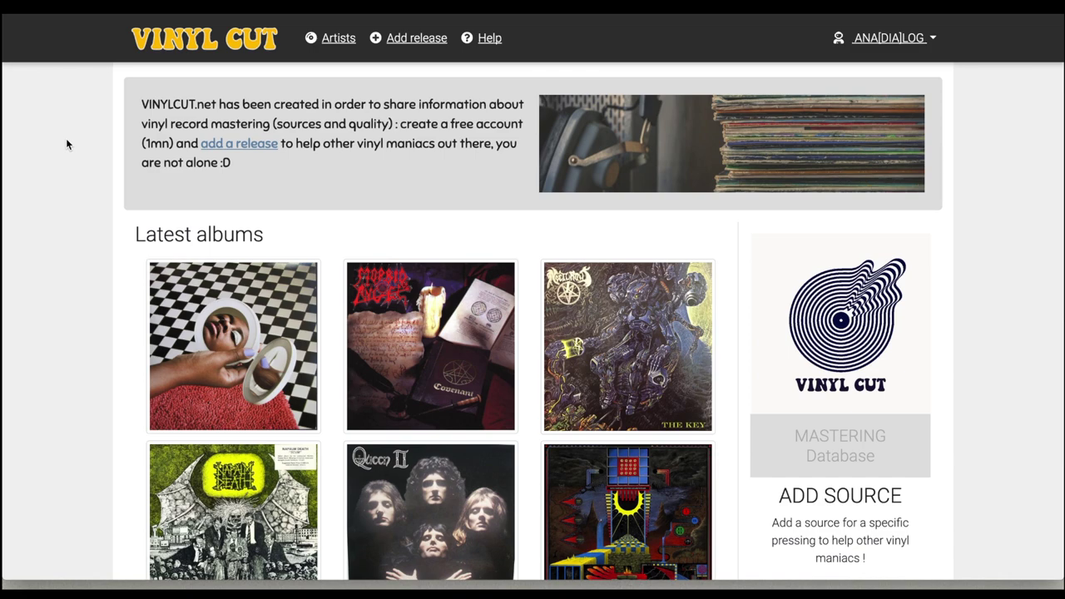
{"action": "scroll", "coordinate": [68, 317], "scroll_direction": "down", "scroll_amount": 2}
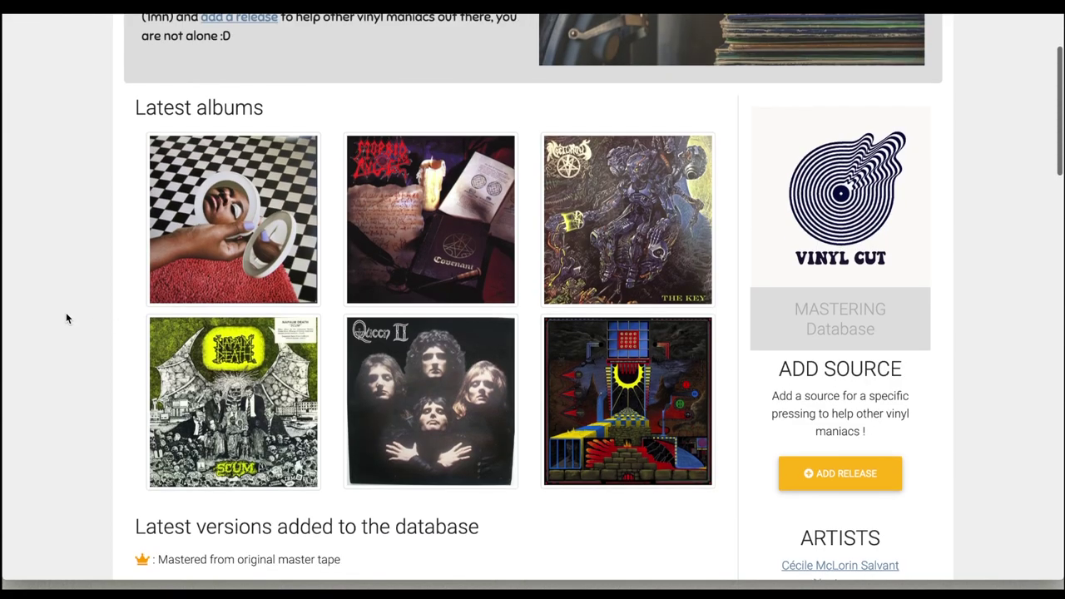
{"action": "scroll", "coordinate": [67, 316], "scroll_direction": "down", "scroll_amount": 2}
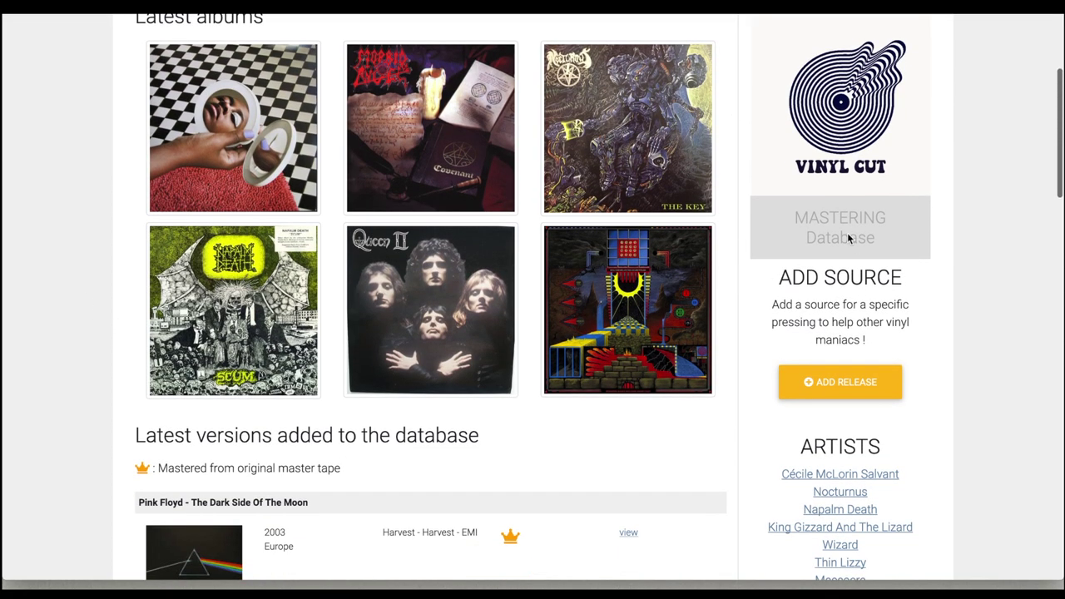
{"action": "scroll", "coordinate": [929, 238], "scroll_direction": "down", "scroll_amount": 5}
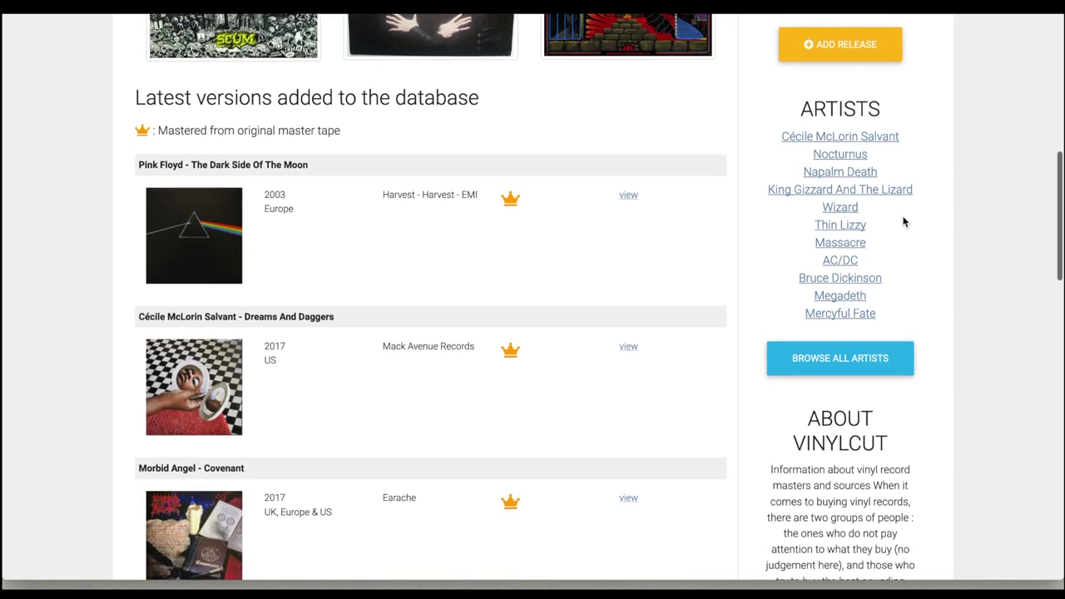
{"action": "scroll", "coordinate": [942, 308], "scroll_direction": "down", "scroll_amount": 2}
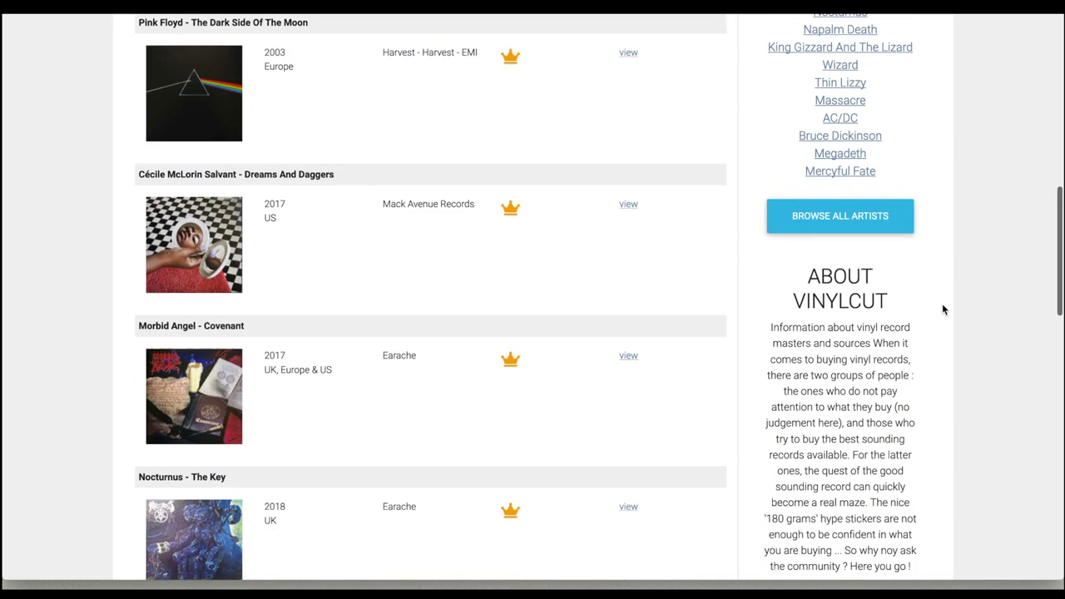
{"action": "scroll", "coordinate": [943, 310], "scroll_direction": "down", "scroll_amount": 3}
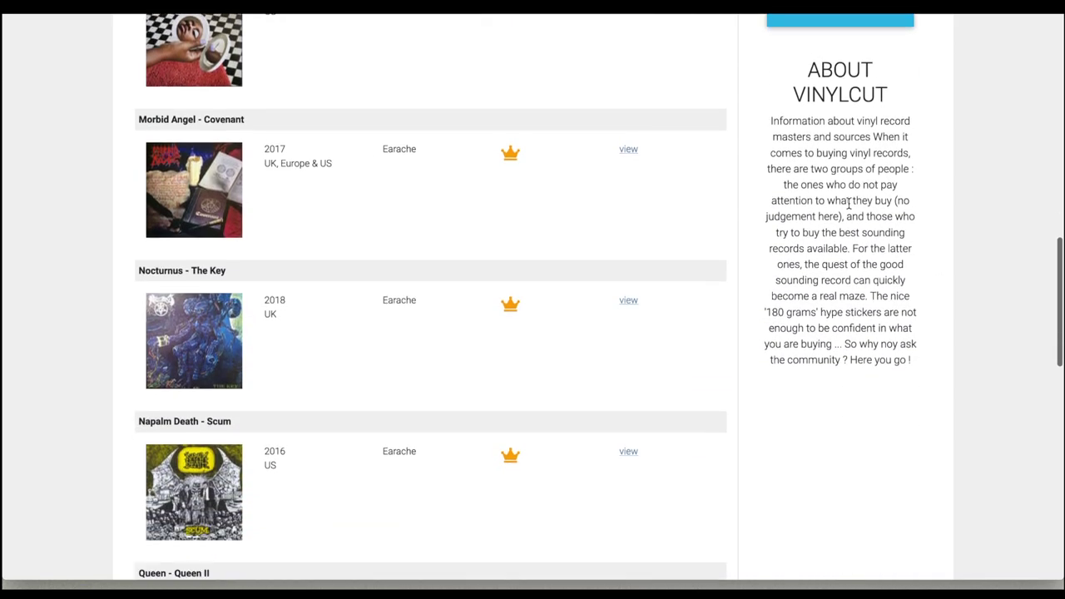
{"action": "scroll", "coordinate": [109, 212], "scroll_direction": "down", "scroll_amount": 5}
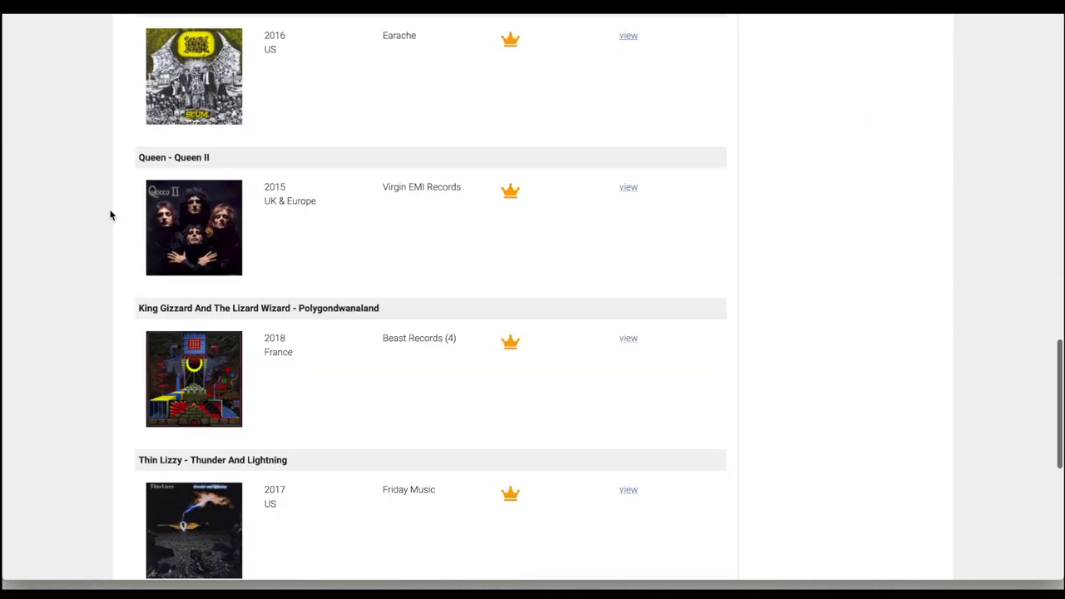
{"action": "scroll", "coordinate": [110, 215], "scroll_direction": "down", "scroll_amount": 5}
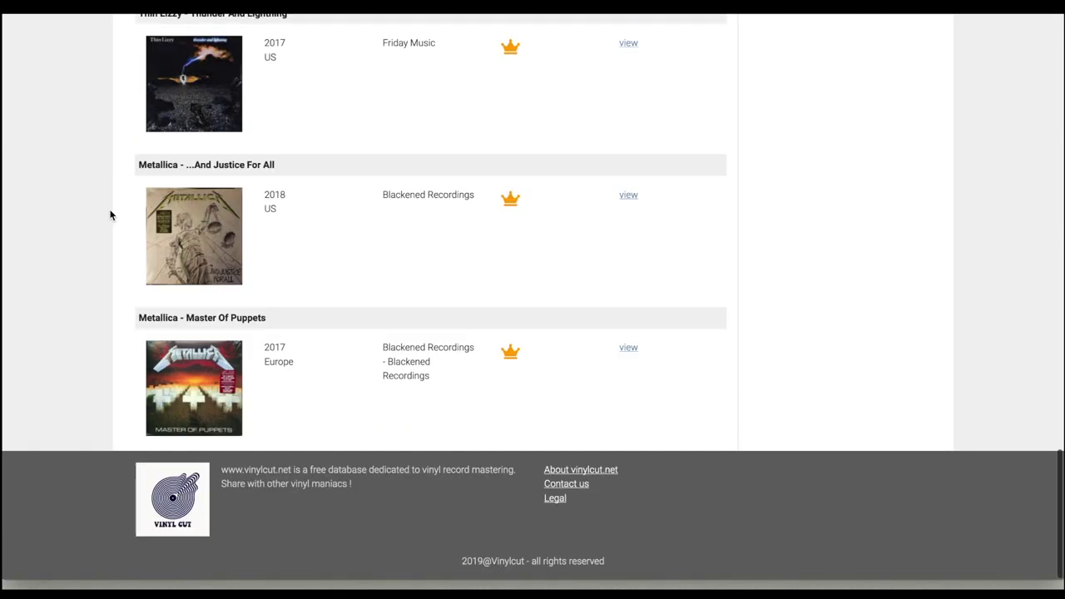
{"action": "scroll", "coordinate": [109, 216], "scroll_direction": "up", "scroll_amount": 15}
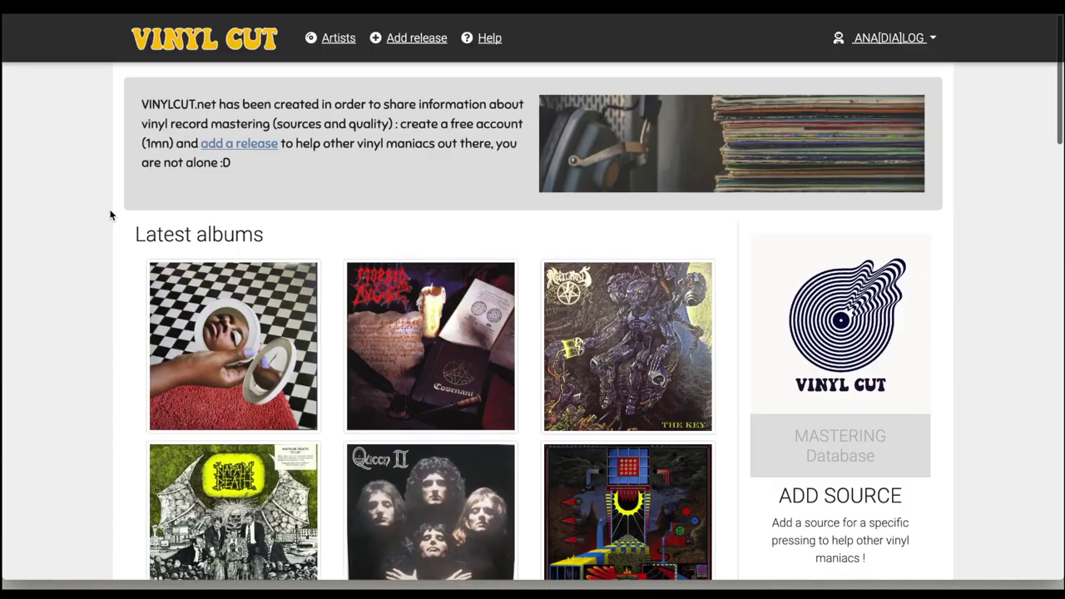
{"action": "left_click", "coordinate": [490, 39]}
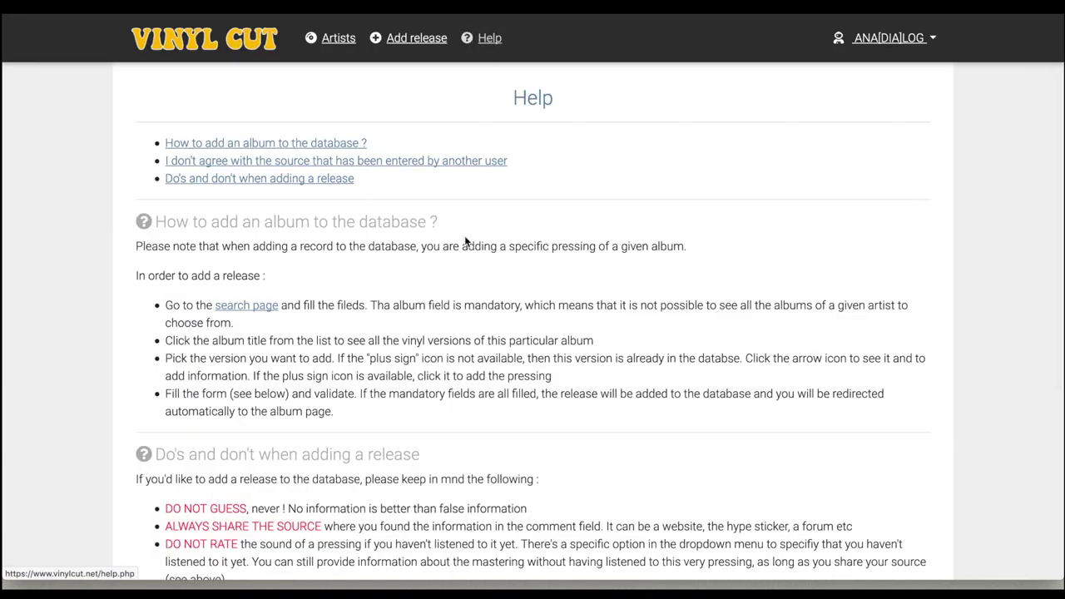
{"action": "scroll", "coordinate": [464, 235], "scroll_direction": "down", "scroll_amount": 3}
{"action": "scroll", "coordinate": [464, 236], "scroll_direction": "up", "scroll_amount": 3}
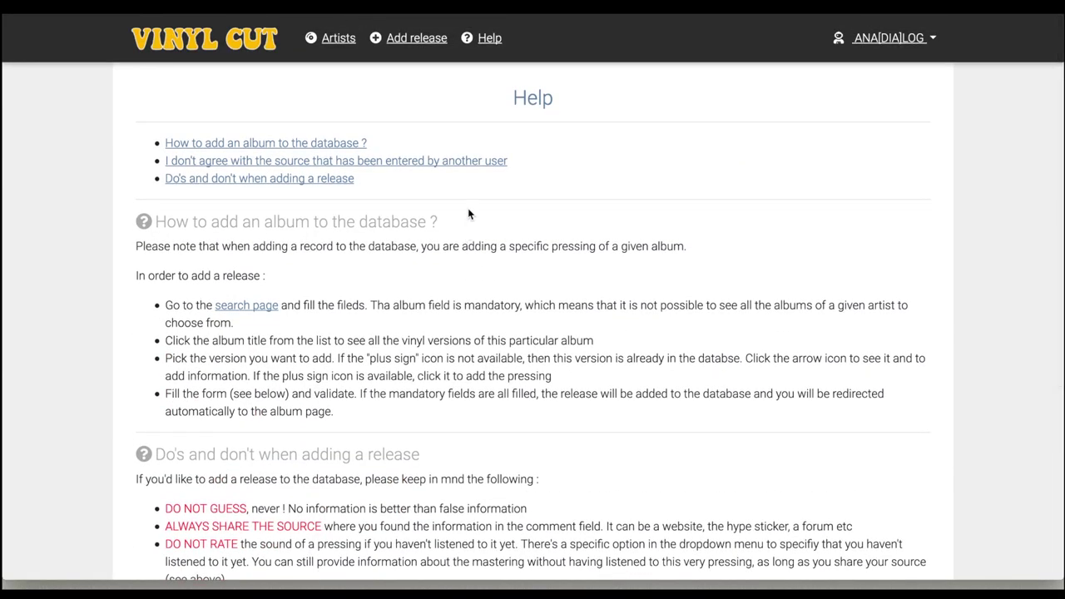
{"action": "left_click", "coordinate": [352, 41]}
{"action": "scroll", "coordinate": [226, 202], "scroll_direction": "down", "scroll_amount": 5}
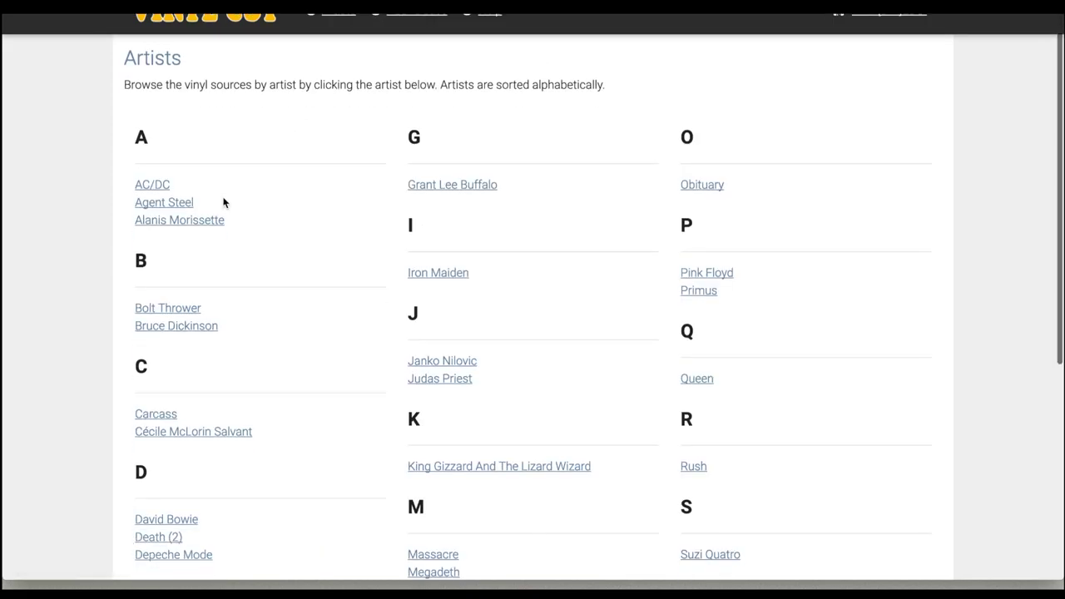
{"action": "scroll", "coordinate": [223, 202], "scroll_direction": "up", "scroll_amount": 5}
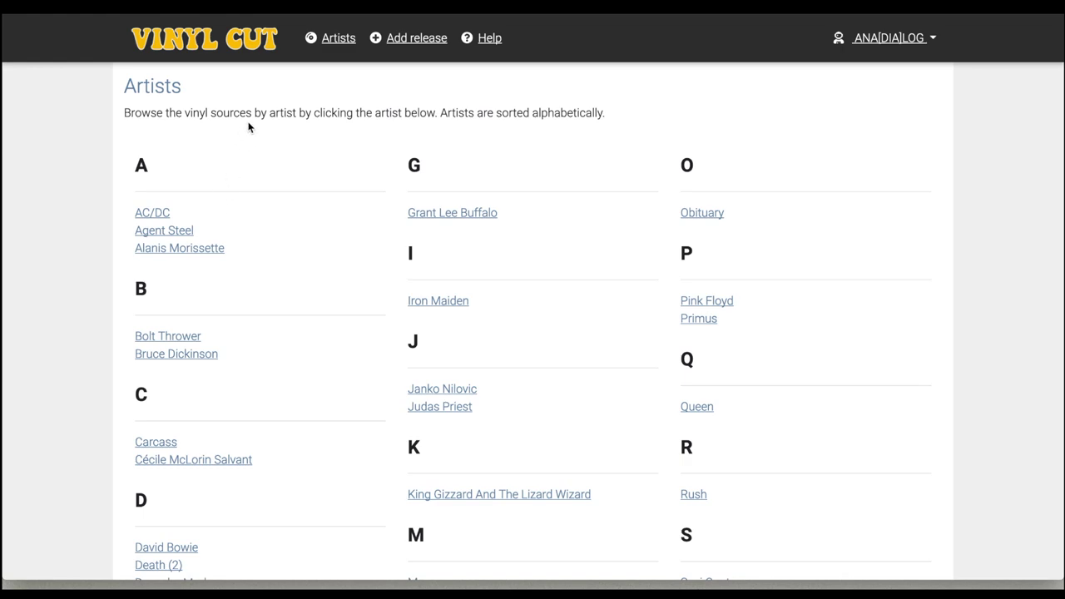
{"action": "left_click", "coordinate": [233, 31]}
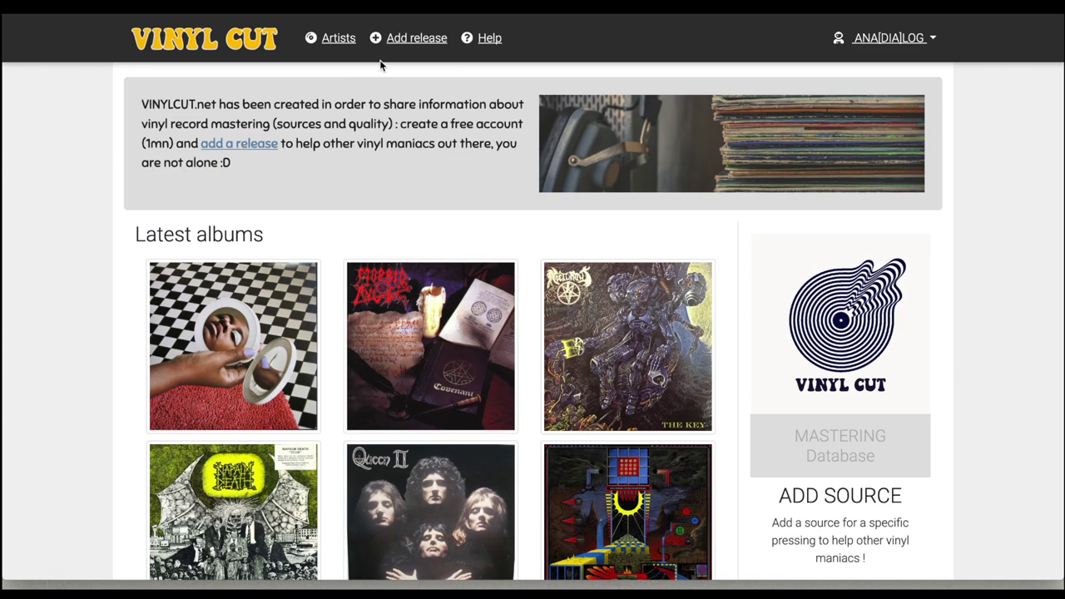
Search for the album 'black sabbath' on the Add release page
{"action": "left_click", "coordinate": [418, 44]}
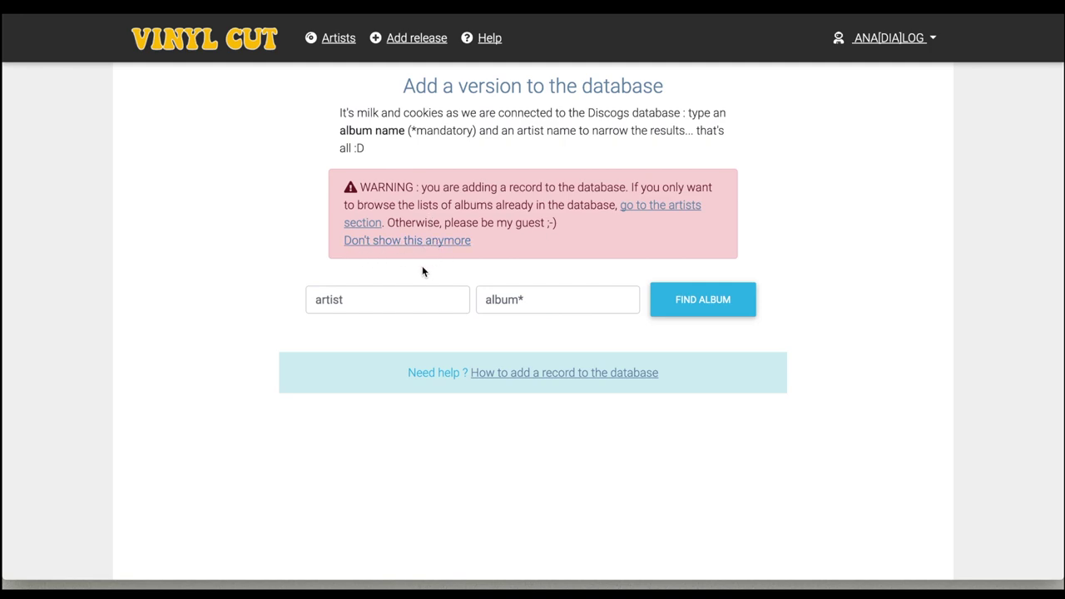
{"action": "left_click", "coordinate": [523, 298]}
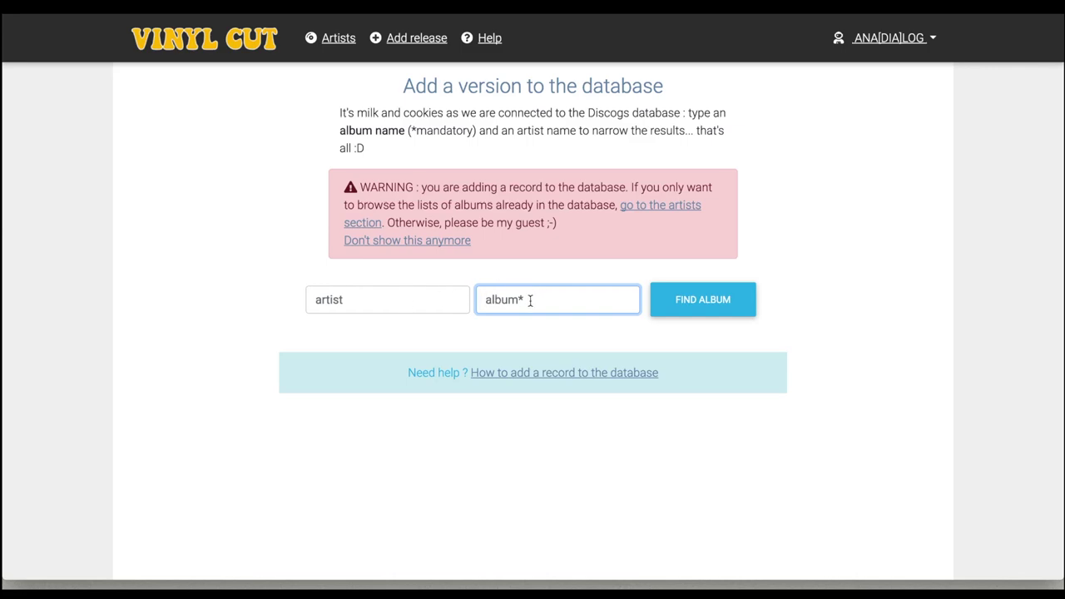
{"action": "type", "text": "bla"}
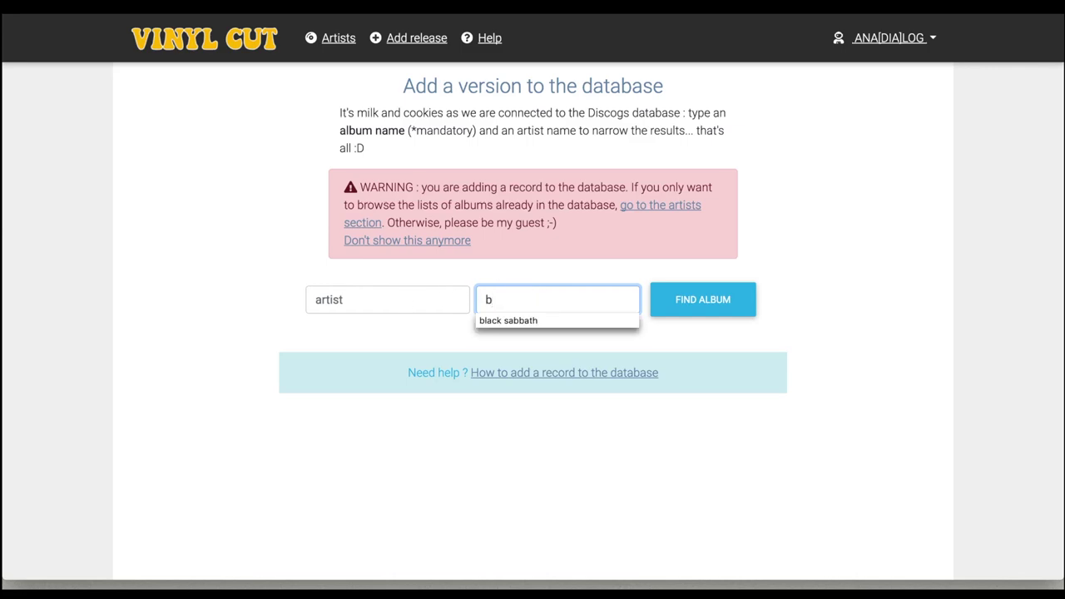
{"action": "type", "text": "ck sabbath"}
{"action": "left_click", "coordinate": [695, 307]}
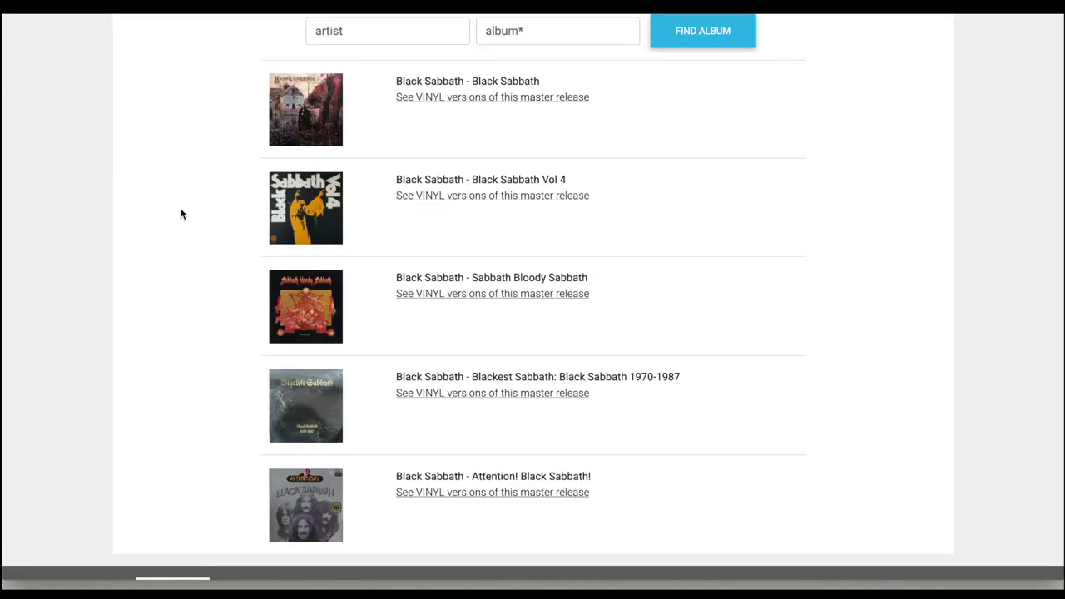
Show the vinyl versions of Black Sabbath - Black Sabbath from the search results
{"action": "scroll", "coordinate": [668, 274], "scroll_direction": "up", "scroll_amount": 3}
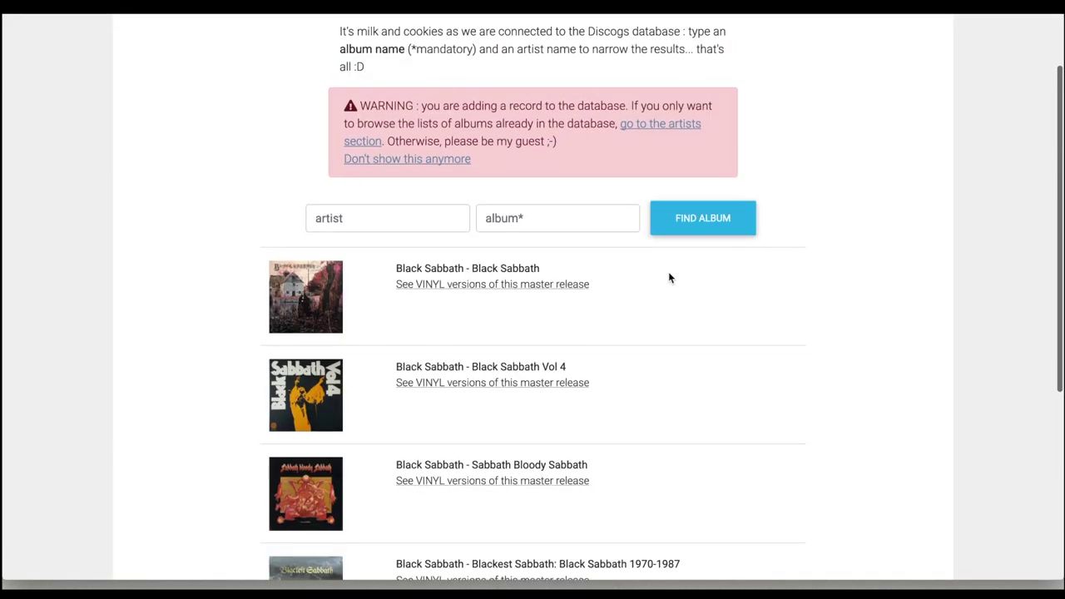
{"action": "scroll", "coordinate": [426, 258], "scroll_direction": "down", "scroll_amount": 3}
{"action": "scroll", "coordinate": [756, 307], "scroll_direction": "up", "scroll_amount": 3}
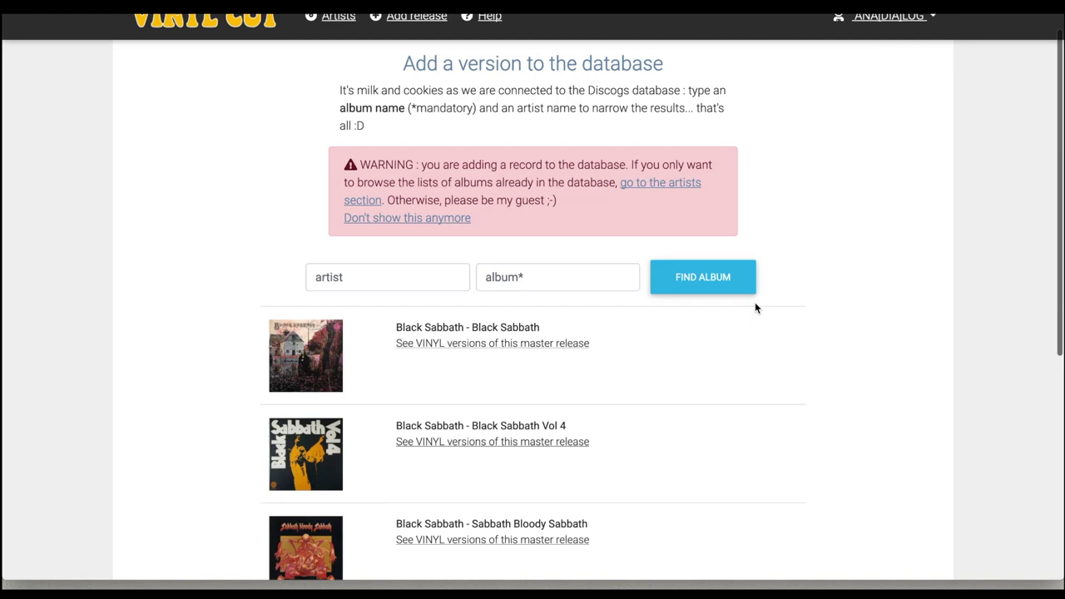
{"action": "left_click", "coordinate": [453, 345]}
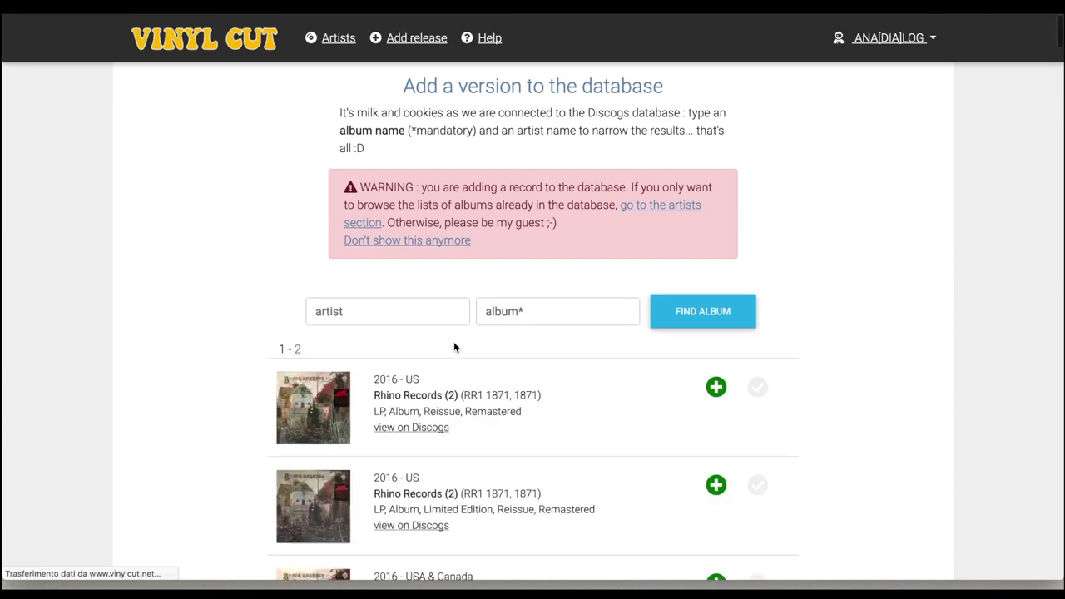
Browse the Black Sabbath versions and add the 2016 US Rhino Records pressing (RR1 1871)
{"action": "scroll", "coordinate": [212, 279], "scroll_direction": "down", "scroll_amount": 3}
{"action": "scroll", "coordinate": [212, 278], "scroll_direction": "down", "scroll_amount": 1}
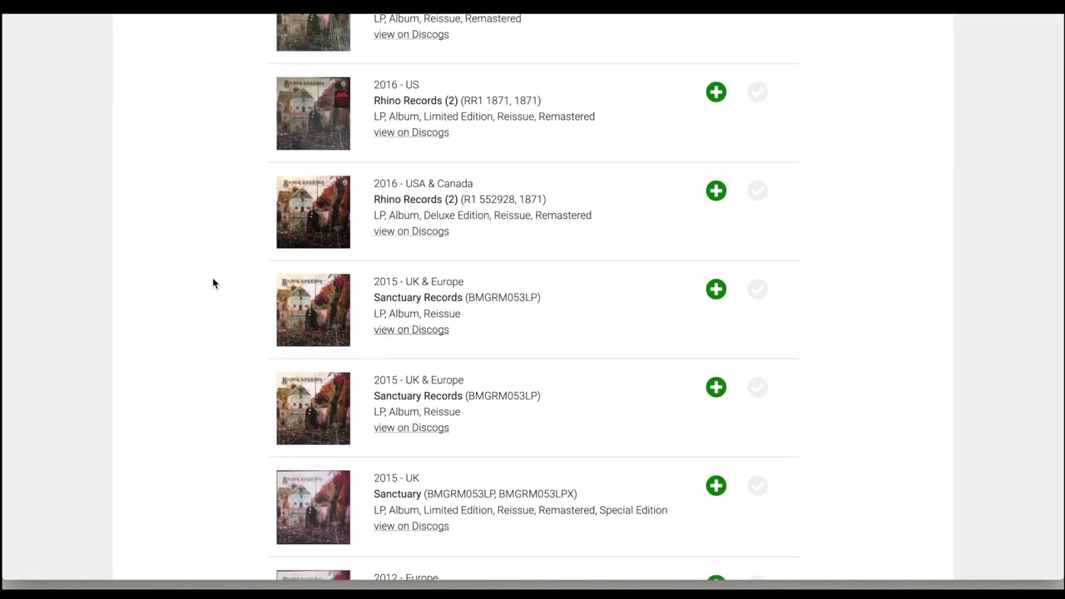
{"action": "scroll", "coordinate": [212, 279], "scroll_direction": "down", "scroll_amount": 3}
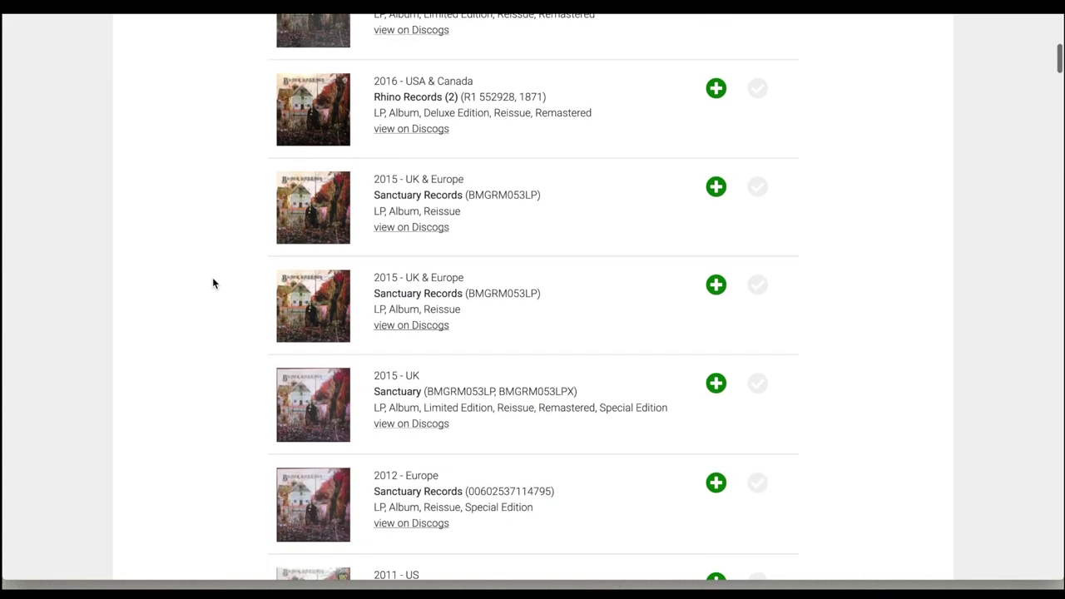
{"action": "scroll", "coordinate": [213, 283], "scroll_direction": "down", "scroll_amount": 10}
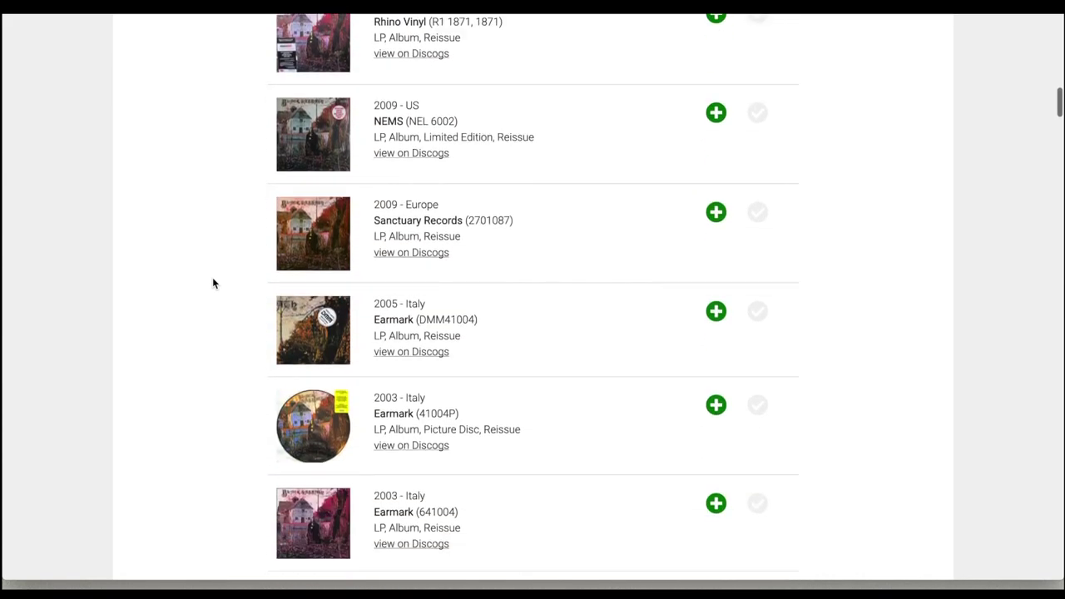
{"action": "scroll", "coordinate": [213, 282], "scroll_direction": "down", "scroll_amount": 11}
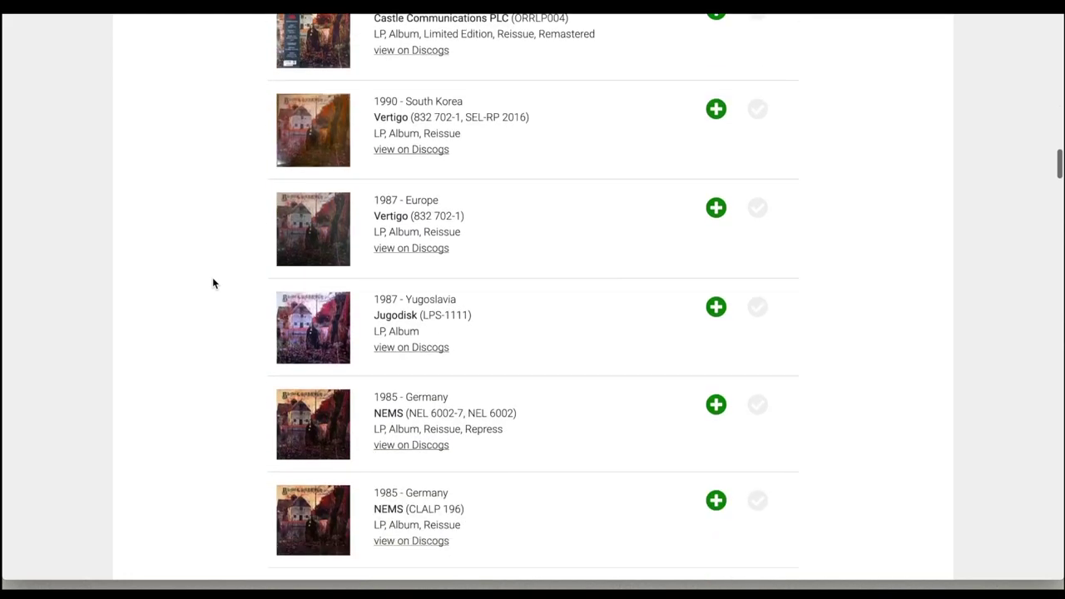
{"action": "scroll", "coordinate": [213, 283], "scroll_direction": "up", "scroll_amount": 20}
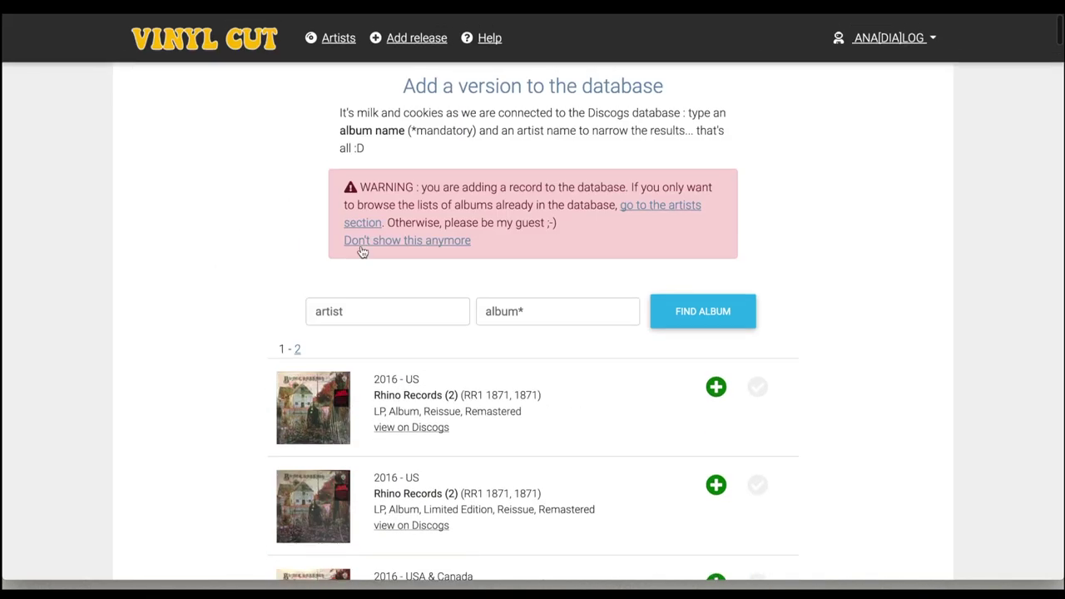
{"action": "scroll", "coordinate": [355, 437], "scroll_direction": "down", "scroll_amount": 1}
{"action": "scroll", "coordinate": [355, 437], "scroll_direction": "down", "scroll_amount": 6}
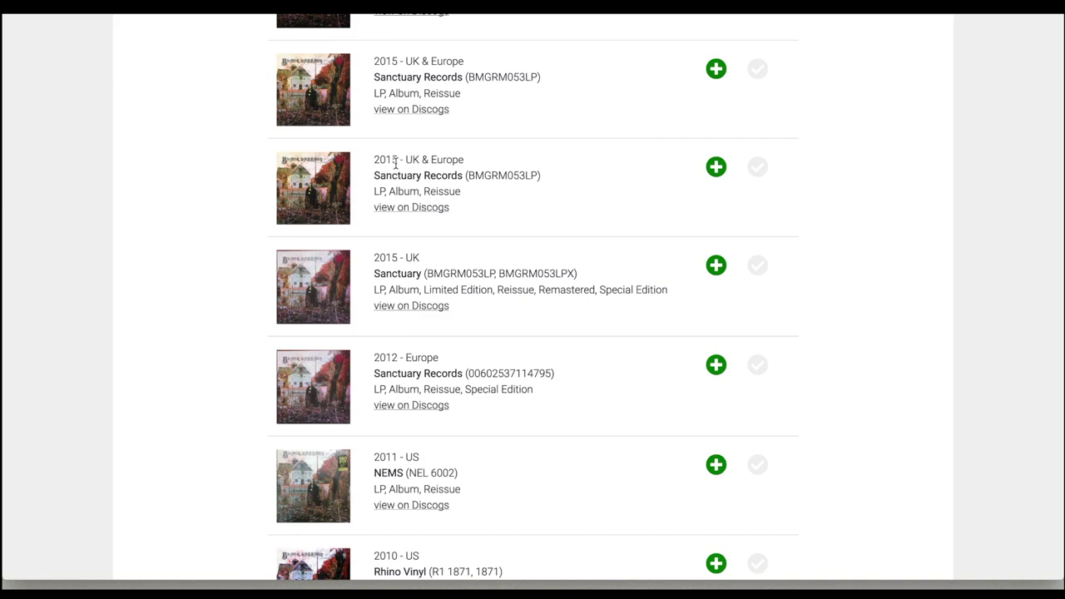
{"action": "scroll", "coordinate": [204, 213], "scroll_direction": "down", "scroll_amount": 6}
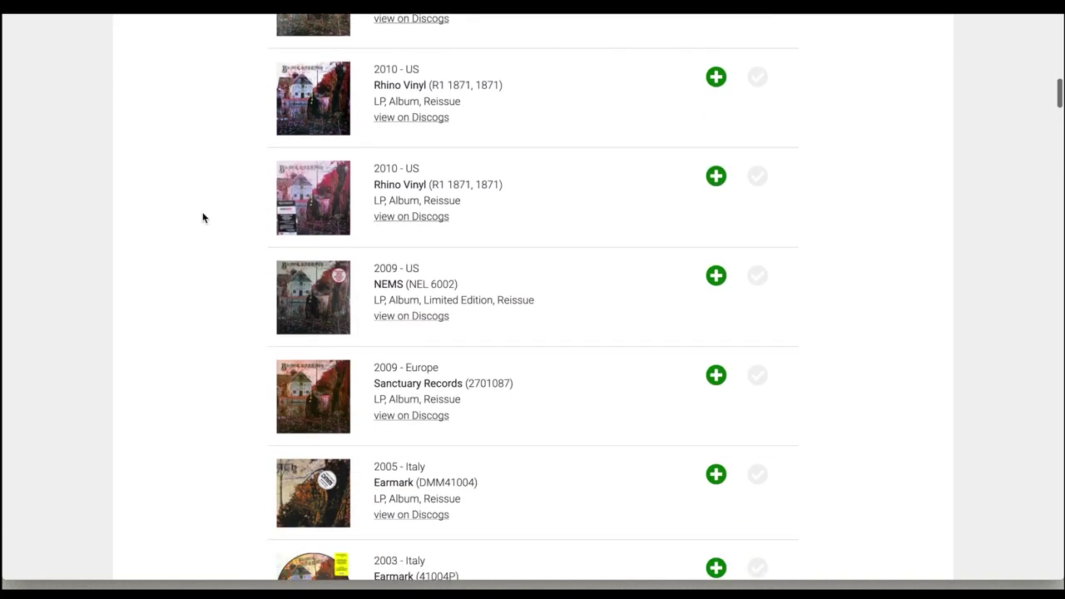
{"action": "scroll", "coordinate": [470, 263], "scroll_direction": "down", "scroll_amount": 2}
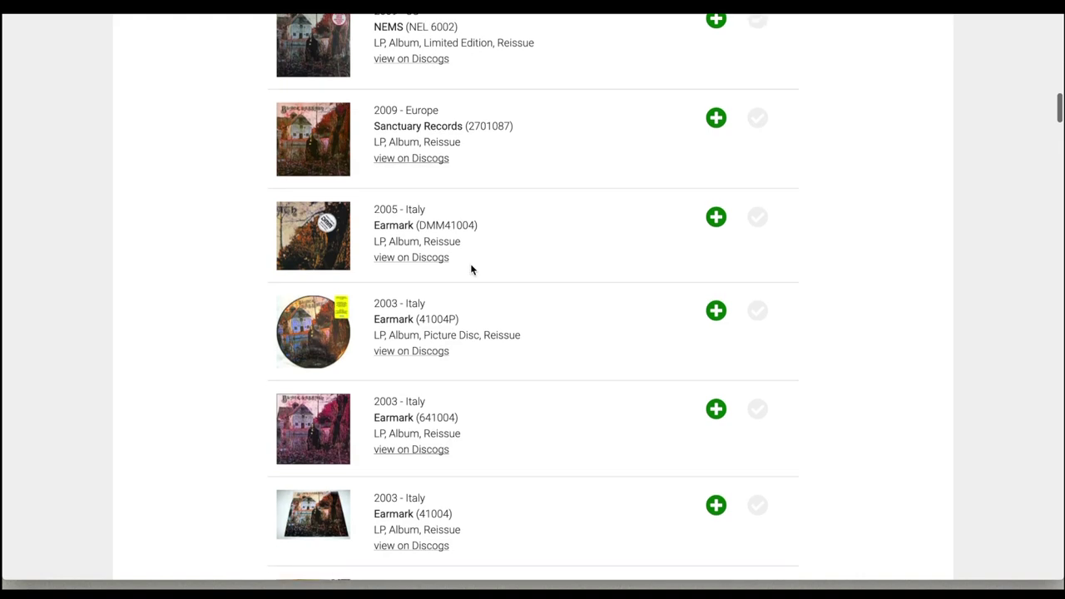
{"action": "scroll", "coordinate": [449, 359], "scroll_direction": "down", "scroll_amount": 4}
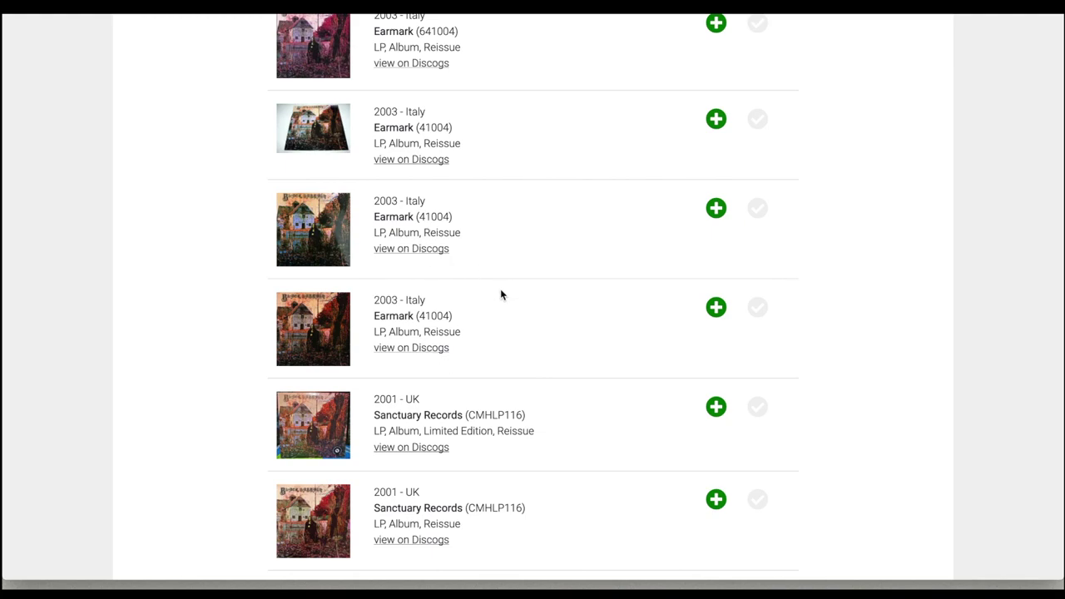
{"action": "scroll", "coordinate": [500, 294], "scroll_direction": "up", "scroll_amount": 20}
{"action": "scroll", "coordinate": [500, 293], "scroll_direction": "down", "scroll_amount": 4}
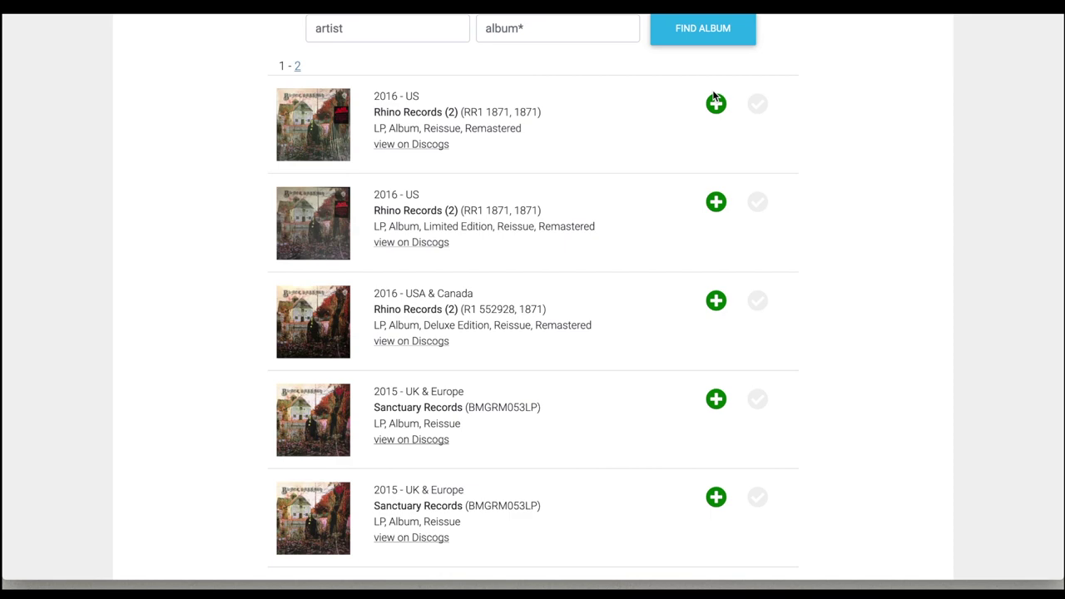
{"action": "scroll", "coordinate": [719, 108], "scroll_direction": "down", "scroll_amount": 1}
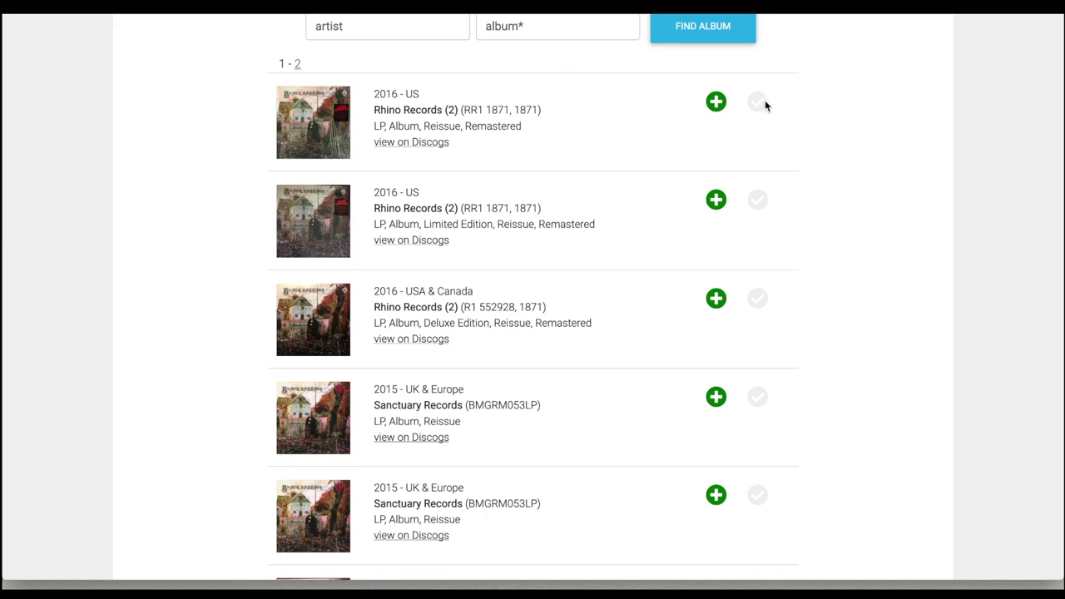
{"action": "left_click", "coordinate": [716, 102]}
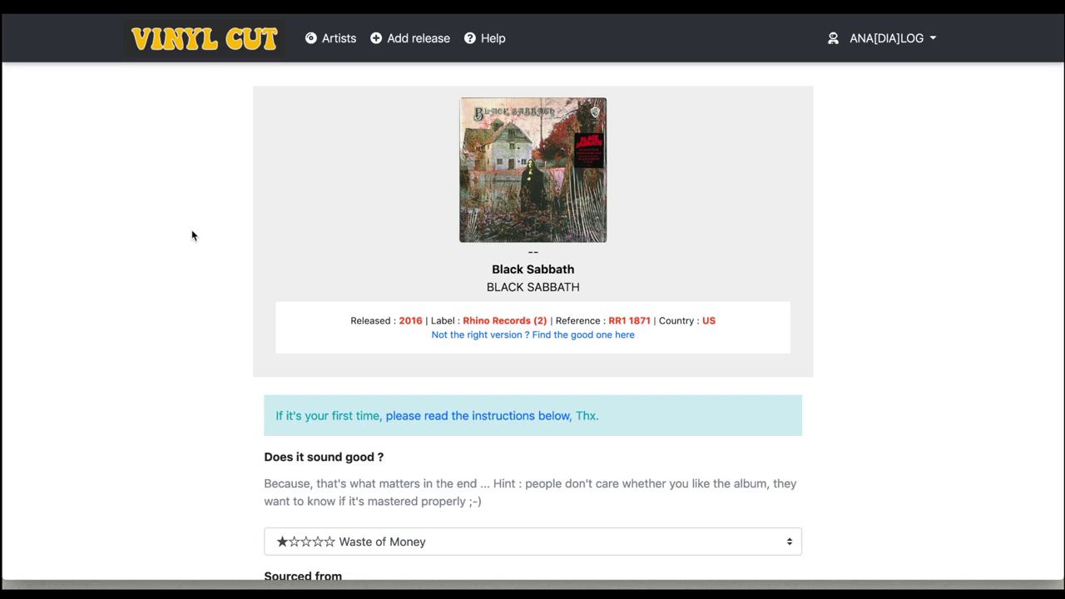
Scroll the RR1 1871 form past the rating to Sourced from and Specific mastering
{"action": "scroll", "coordinate": [192, 235], "scroll_direction": "down", "scroll_amount": 3}
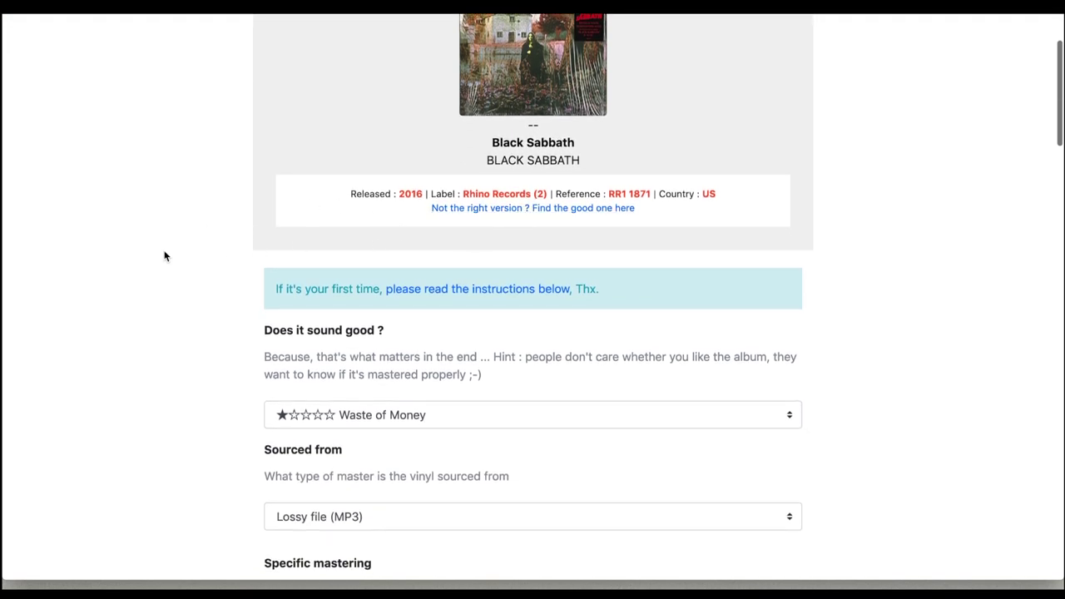
{"action": "scroll", "coordinate": [165, 257], "scroll_direction": "down", "scroll_amount": 1}
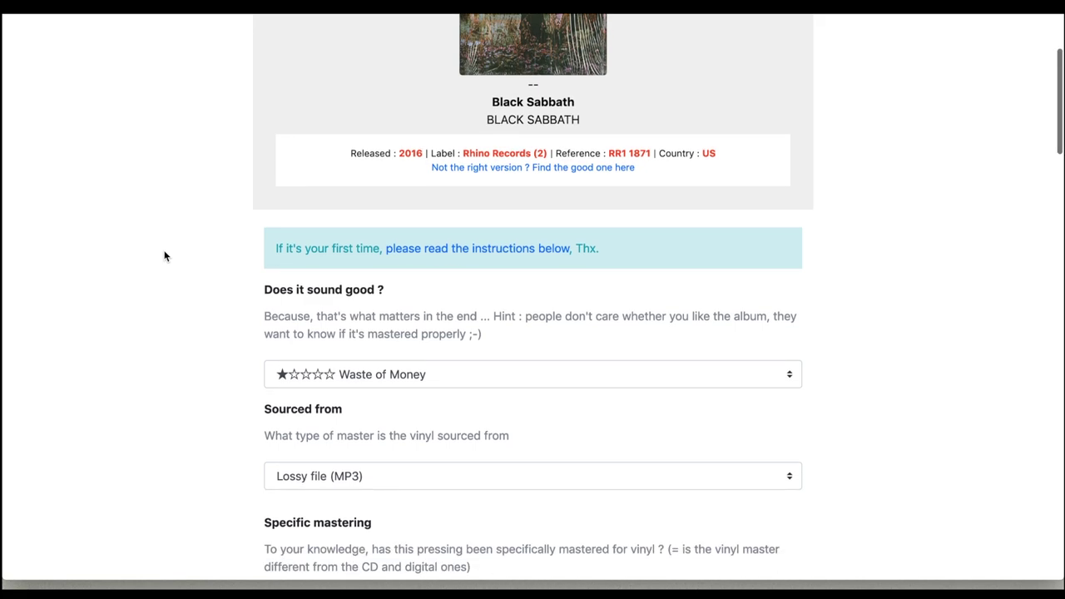
{"action": "scroll", "coordinate": [165, 256], "scroll_direction": "down", "scroll_amount": 3}
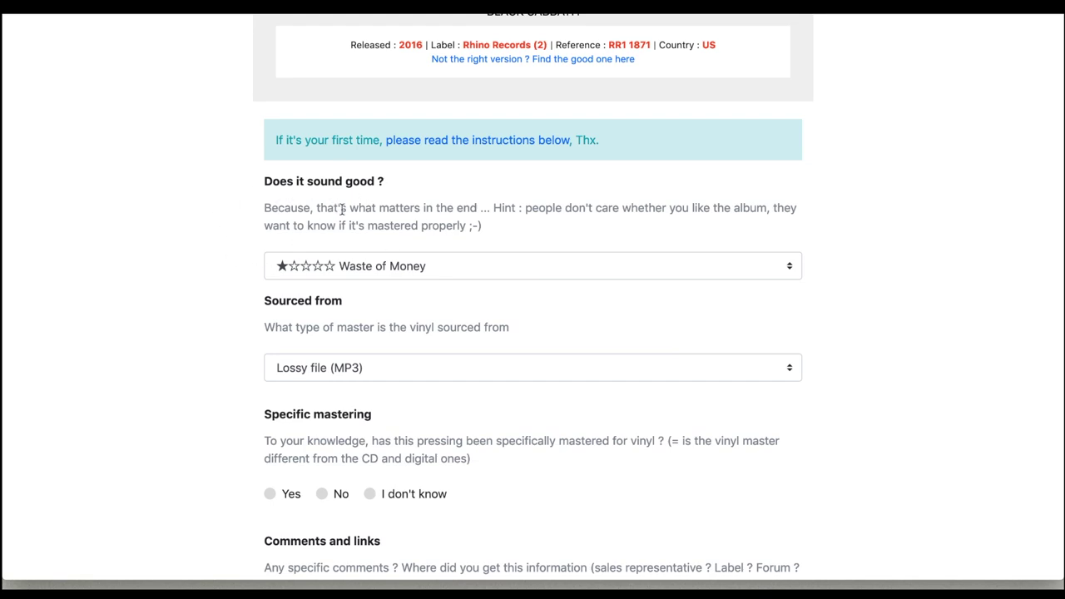
Check the 'Does it sound good ?' choices, keeping Waste of Money, then show the Sourced from options
{"action": "left_click", "coordinate": [788, 270]}
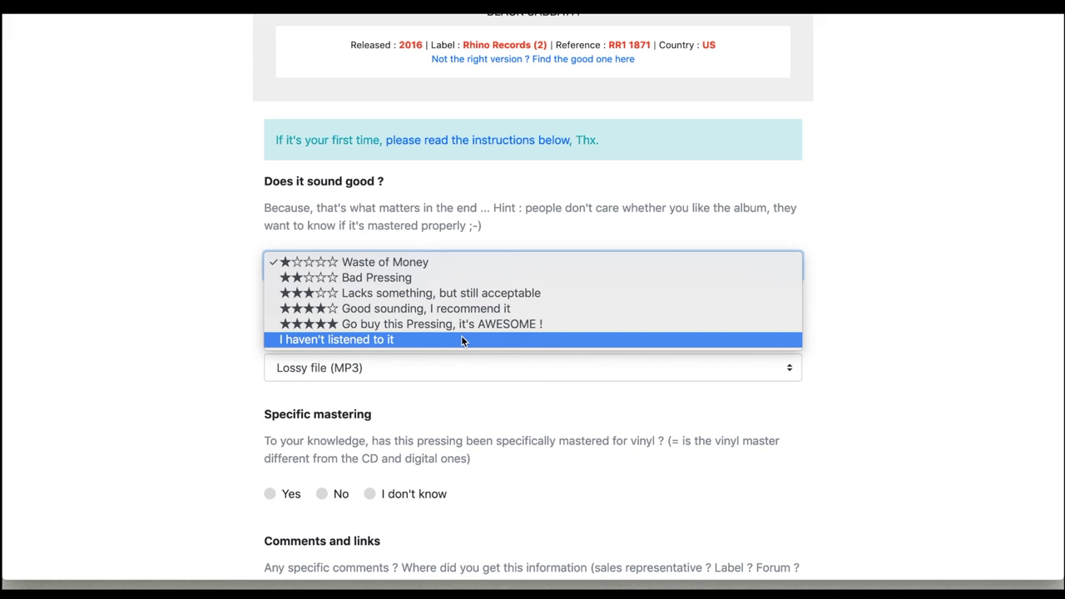
{"action": "left_click", "coordinate": [206, 310]}
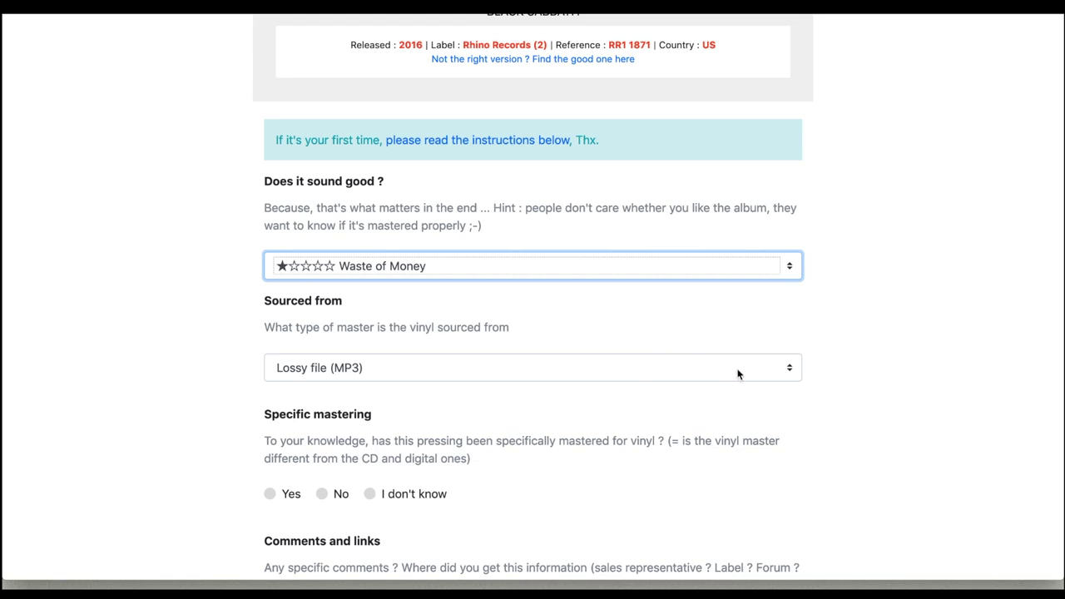
{"action": "left_click", "coordinate": [785, 371]}
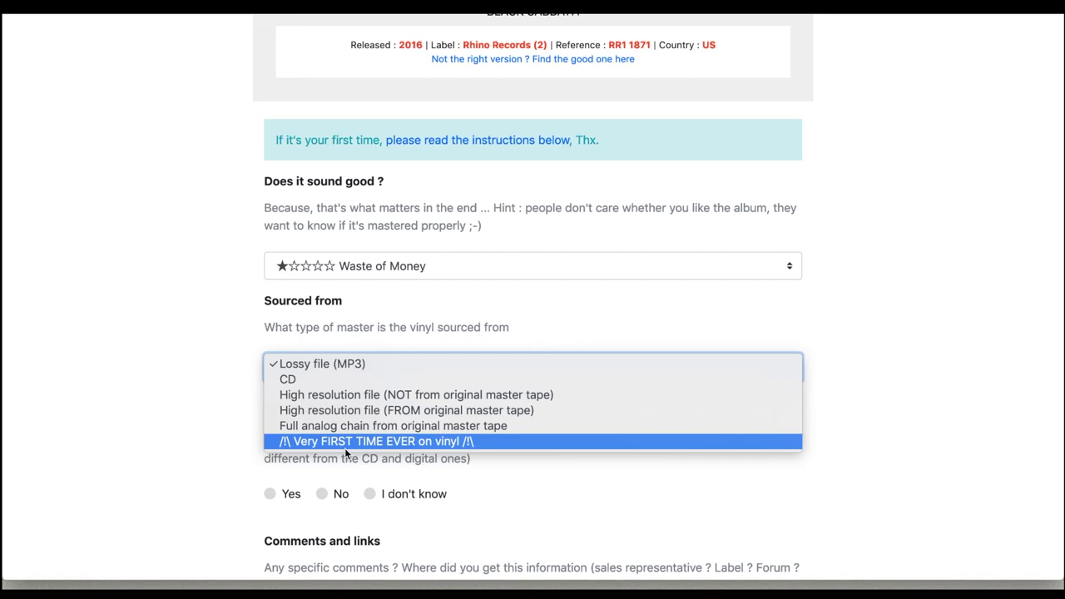
Keep Lossy file (MP3) as the source and move down to Comments and links
{"action": "left_click", "coordinate": [203, 433]}
{"action": "scroll", "coordinate": [209, 394], "scroll_direction": "down", "scroll_amount": 3}
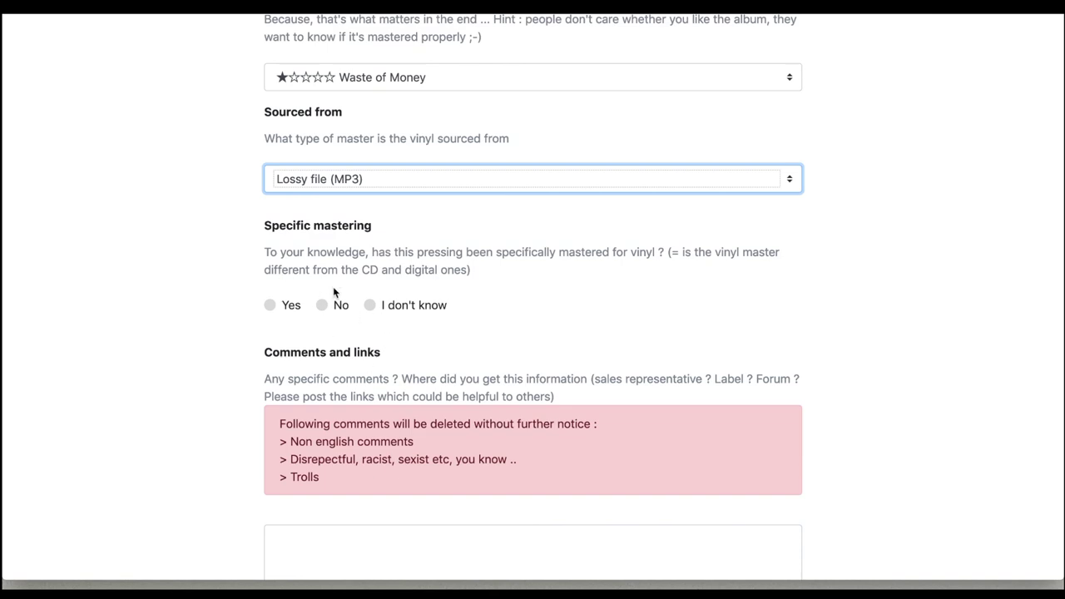
Scroll past the empty comment box and SUBMIT button to The Source help text
{"action": "scroll", "coordinate": [224, 304], "scroll_direction": "down", "scroll_amount": 3}
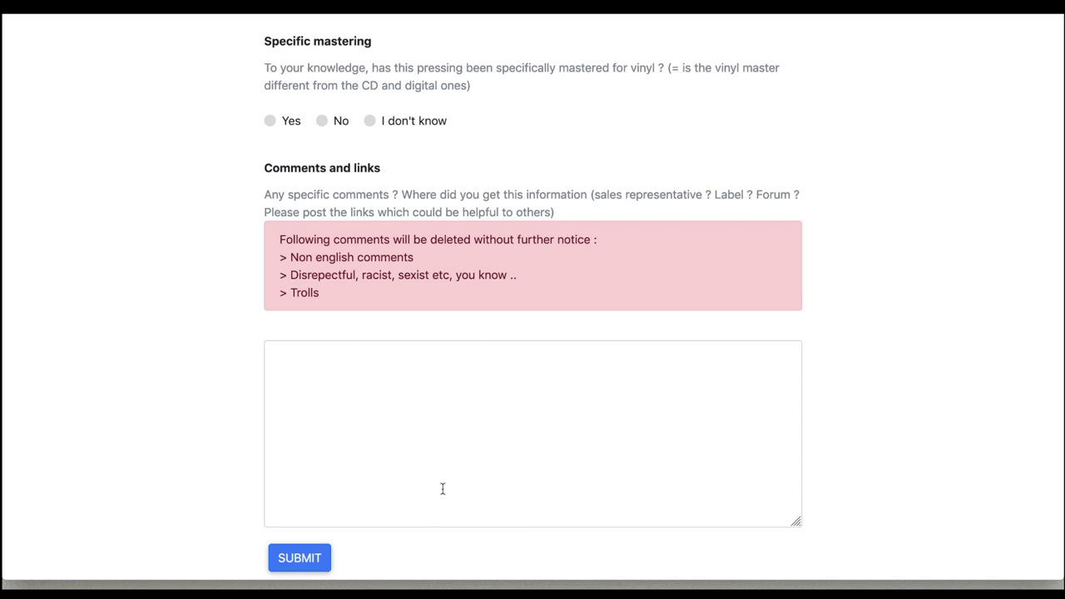
{"action": "scroll", "coordinate": [199, 368], "scroll_direction": "down", "scroll_amount": 2}
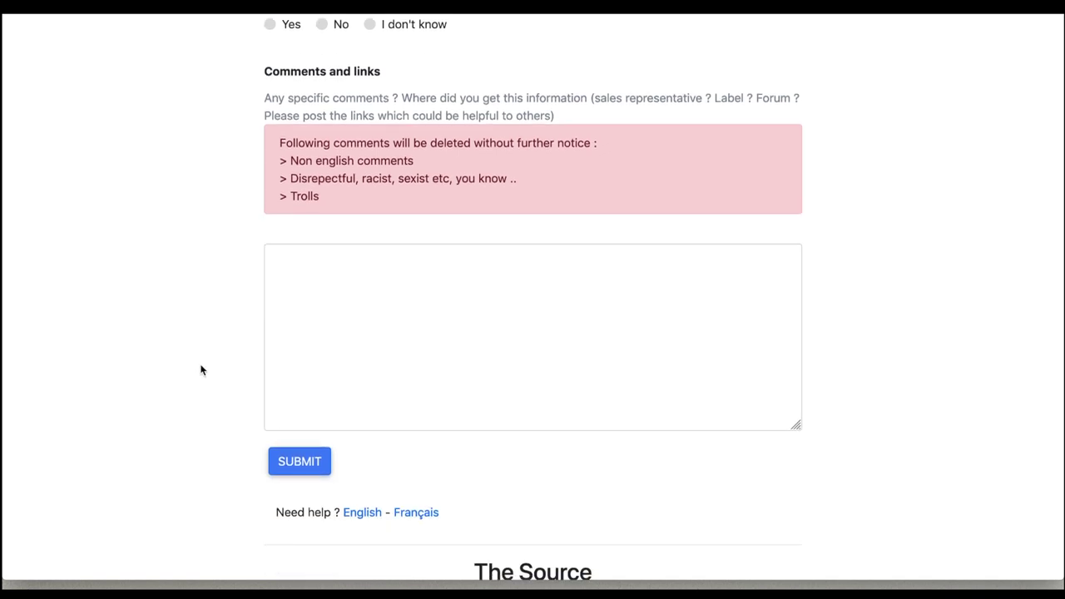
{"action": "scroll", "coordinate": [200, 368], "scroll_direction": "up", "scroll_amount": 1}
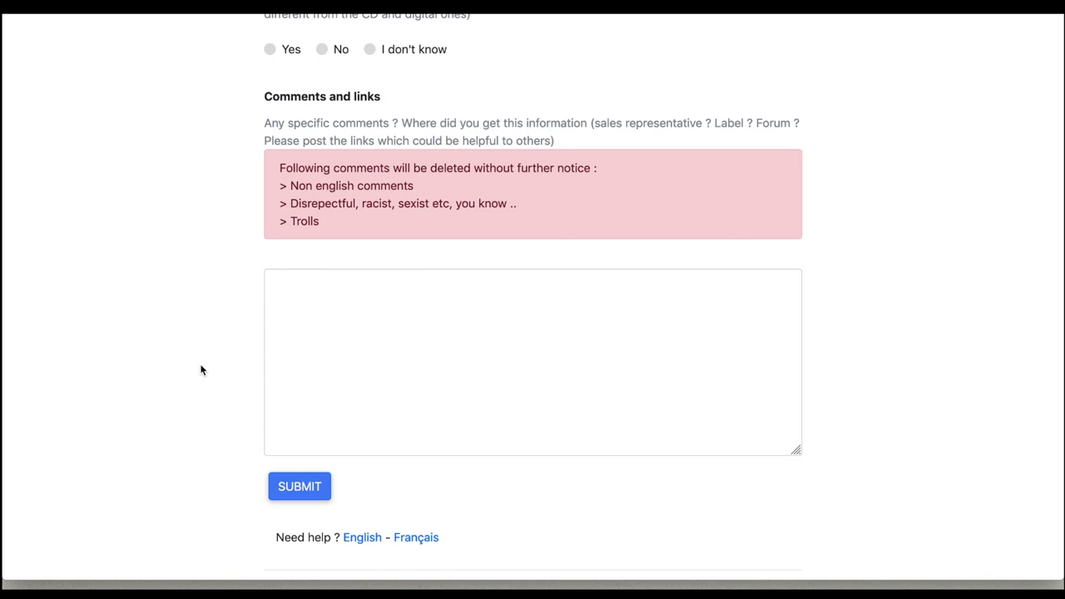
{"action": "scroll", "coordinate": [201, 369], "scroll_direction": "up", "scroll_amount": 4}
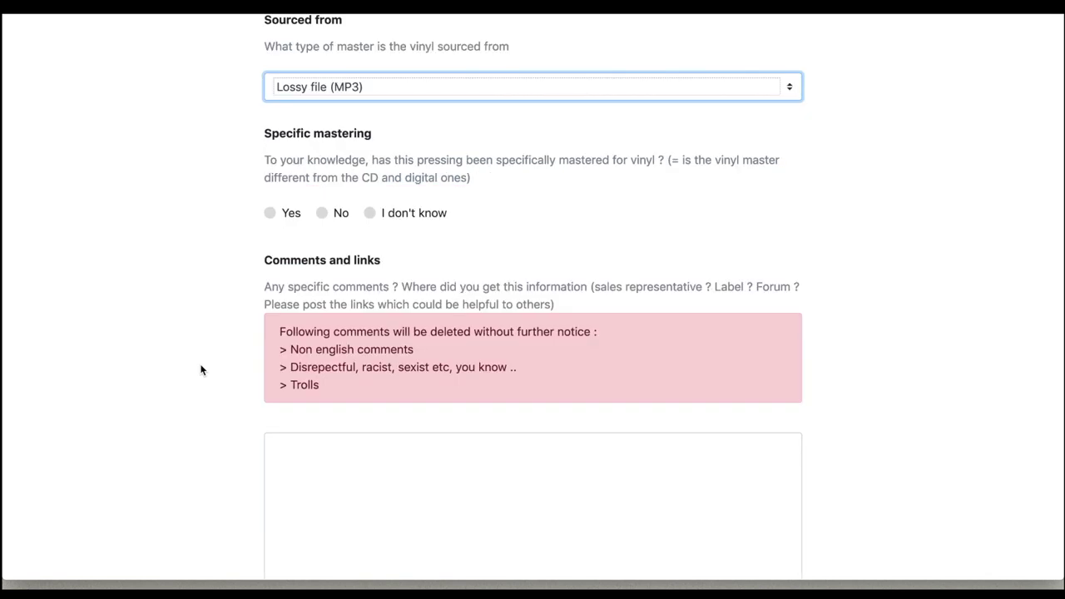
{"action": "scroll", "coordinate": [200, 369], "scroll_direction": "down", "scroll_amount": 1}
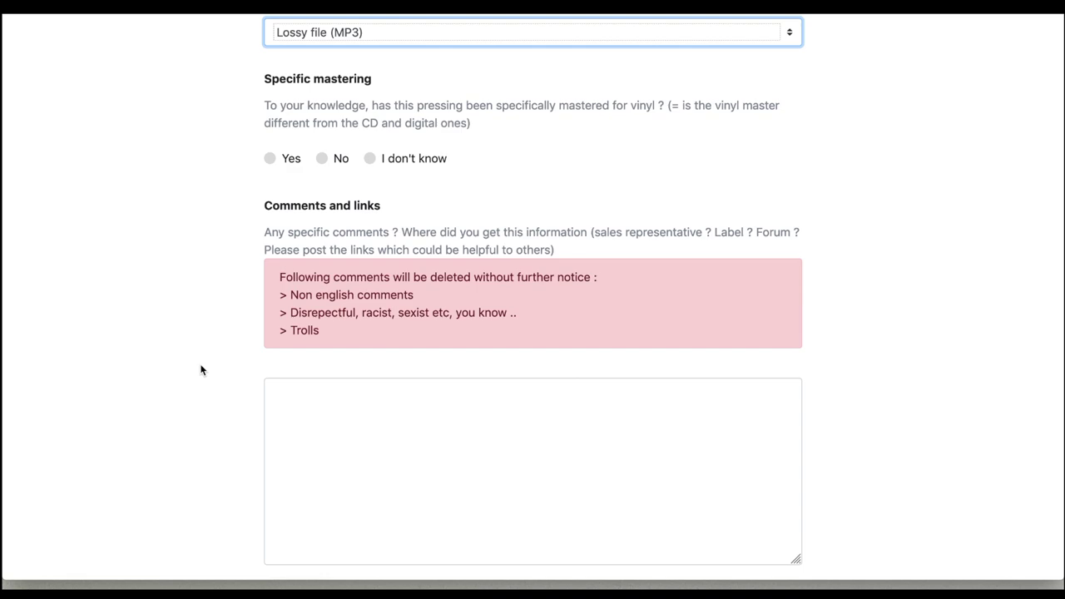
{"action": "scroll", "coordinate": [200, 369], "scroll_direction": "up", "scroll_amount": 3}
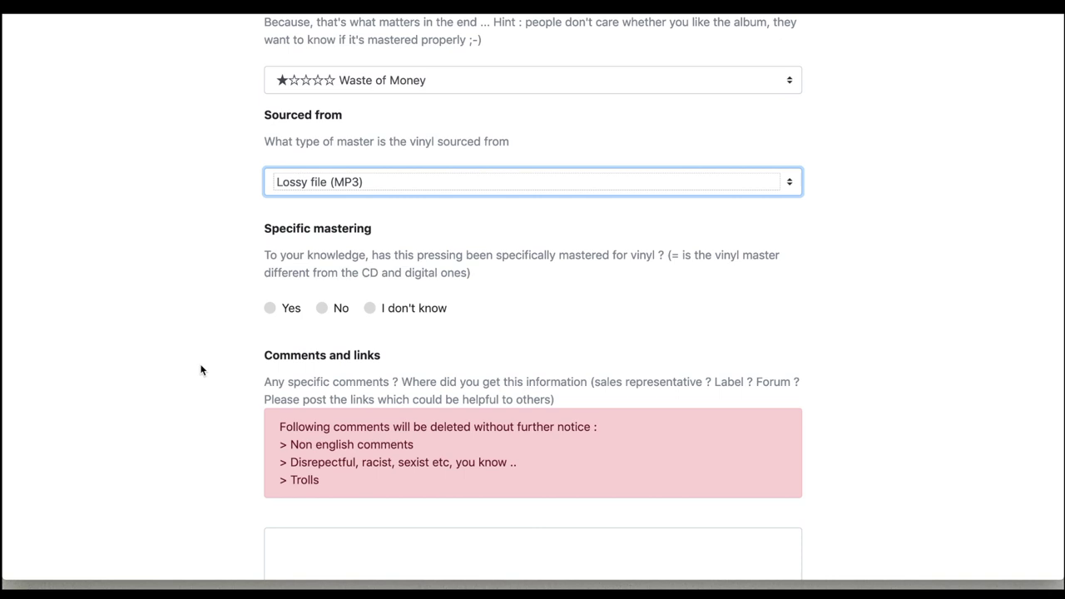
{"action": "scroll", "coordinate": [201, 369], "scroll_direction": "down", "scroll_amount": 2}
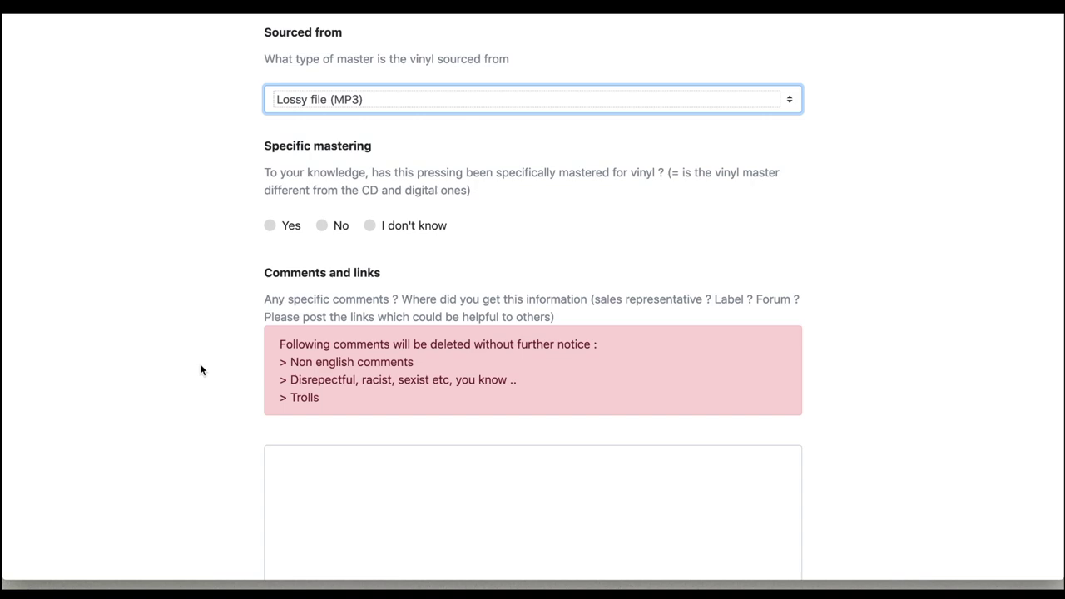
{"action": "scroll", "coordinate": [201, 369], "scroll_direction": "down", "scroll_amount": 5}
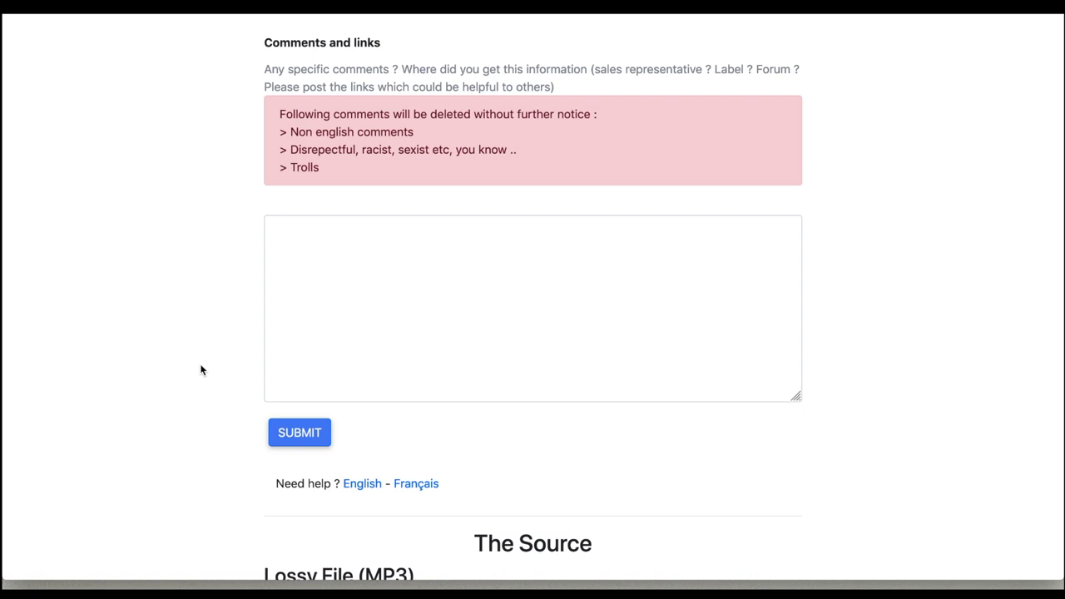
{"action": "scroll", "coordinate": [200, 370], "scroll_direction": "down", "scroll_amount": 2}
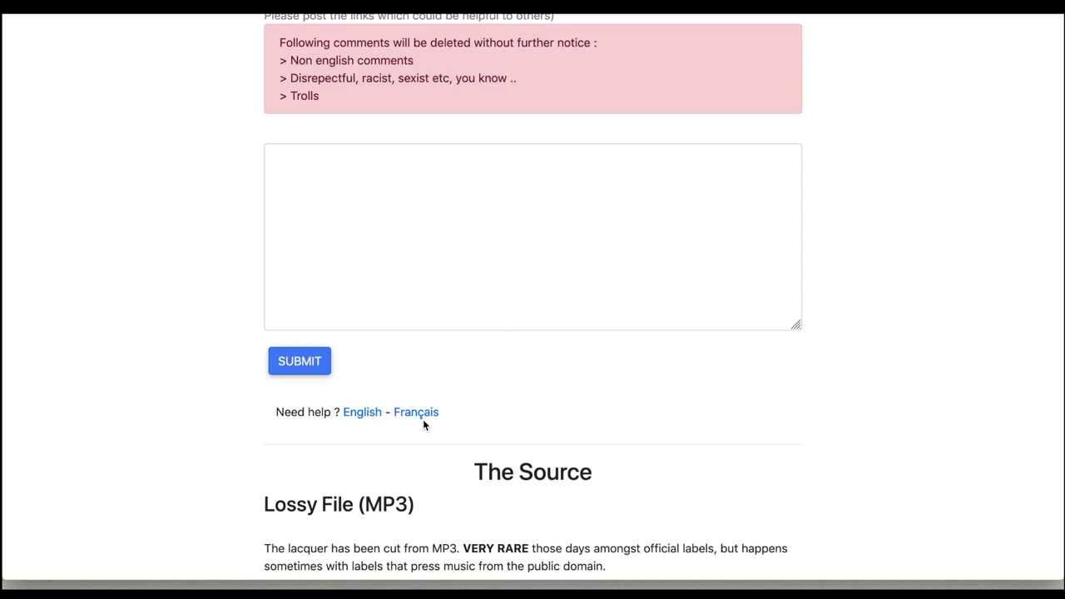
Read through The Source and Specific Mastering help in English and French
{"action": "scroll", "coordinate": [130, 369], "scroll_direction": "down", "scroll_amount": 5}
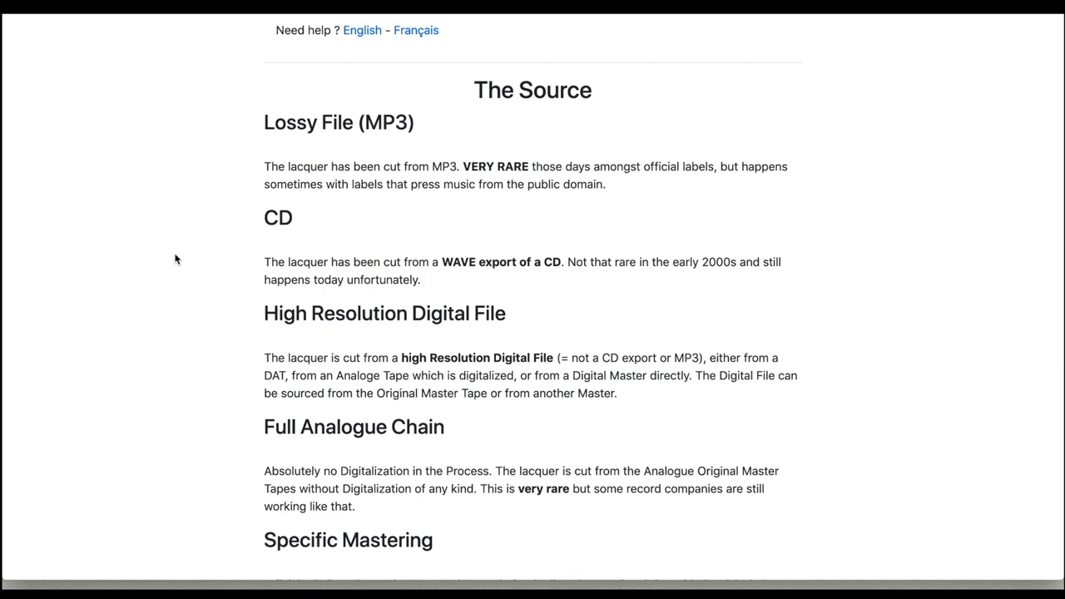
{"action": "scroll", "coordinate": [245, 230], "scroll_direction": "down", "scroll_amount": 2}
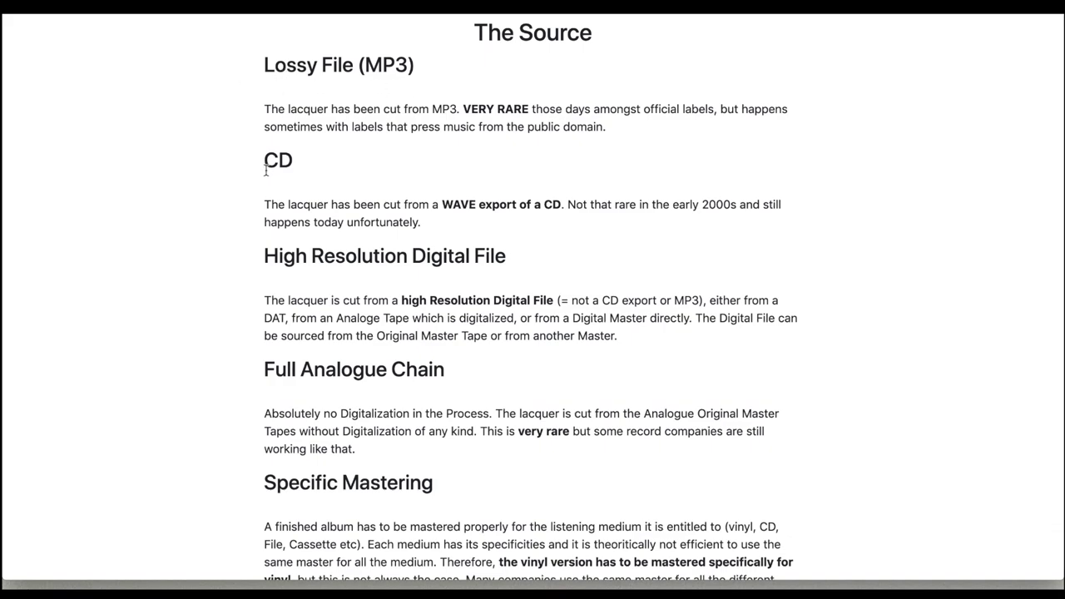
{"action": "scroll", "coordinate": [302, 315], "scroll_direction": "down", "scroll_amount": 5}
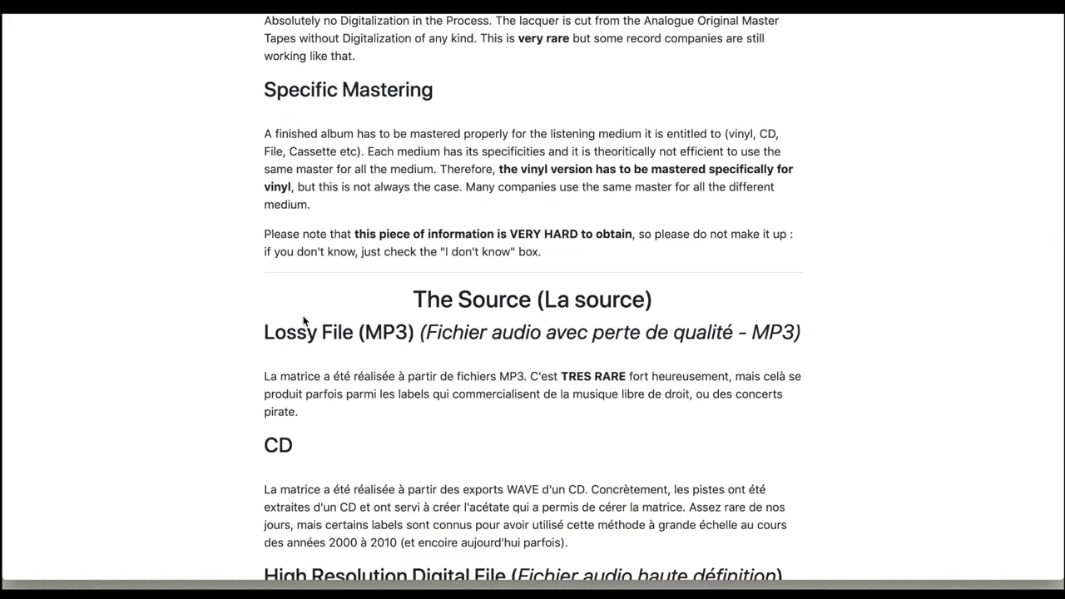
{"action": "scroll", "coordinate": [302, 320], "scroll_direction": "down", "scroll_amount": 3}
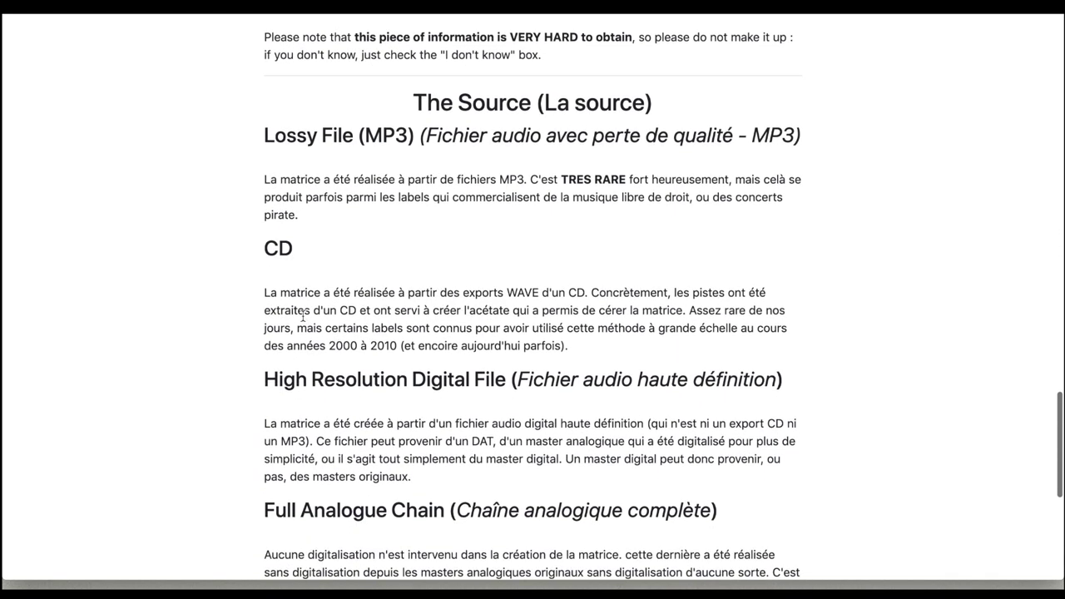
{"action": "scroll", "coordinate": [303, 317], "scroll_direction": "down", "scroll_amount": 5}
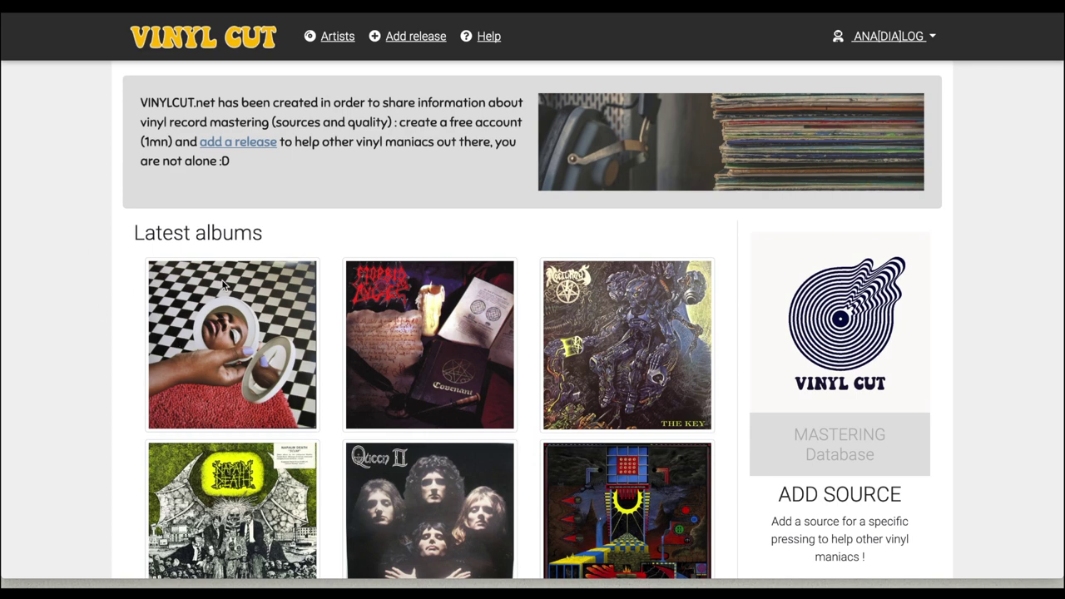
{"action": "left_click", "coordinate": [238, 328]}
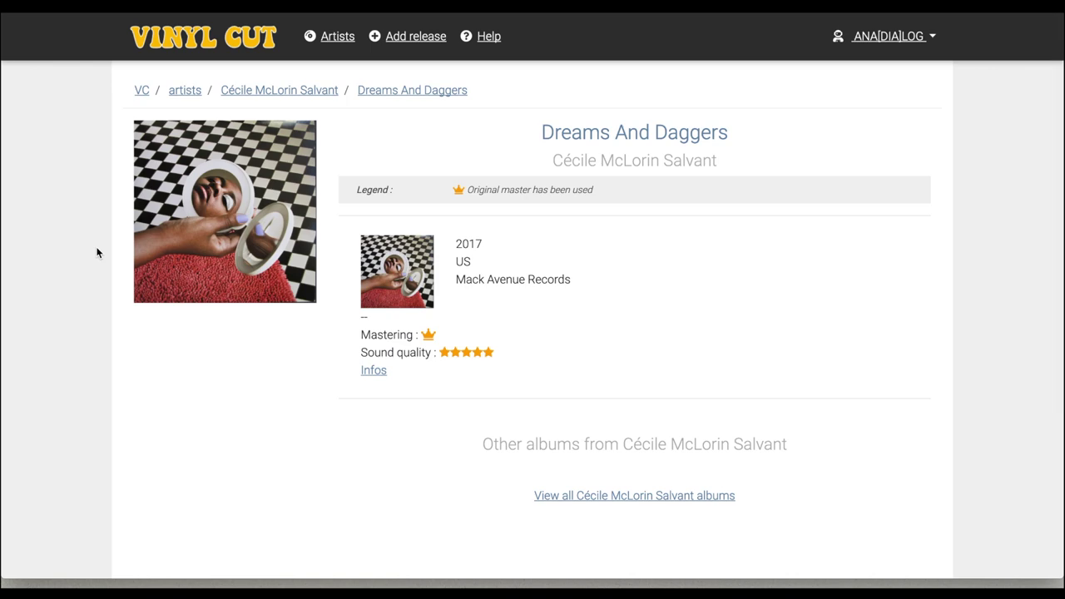
{"action": "scroll", "coordinate": [97, 250], "scroll_direction": "down", "scroll_amount": 1}
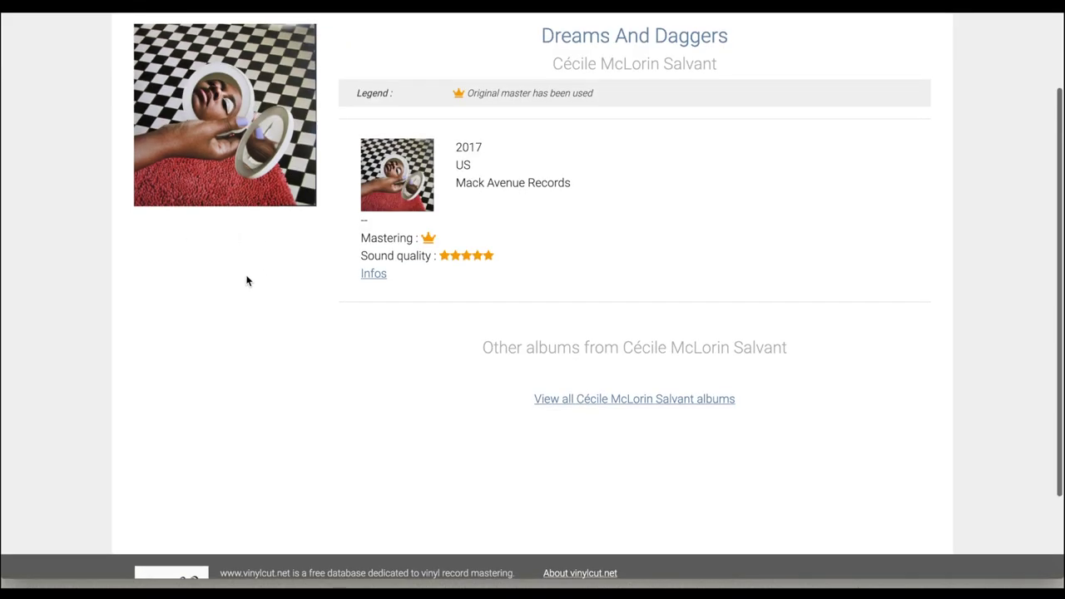
{"action": "scroll", "coordinate": [245, 277], "scroll_direction": "up", "scroll_amount": 1}
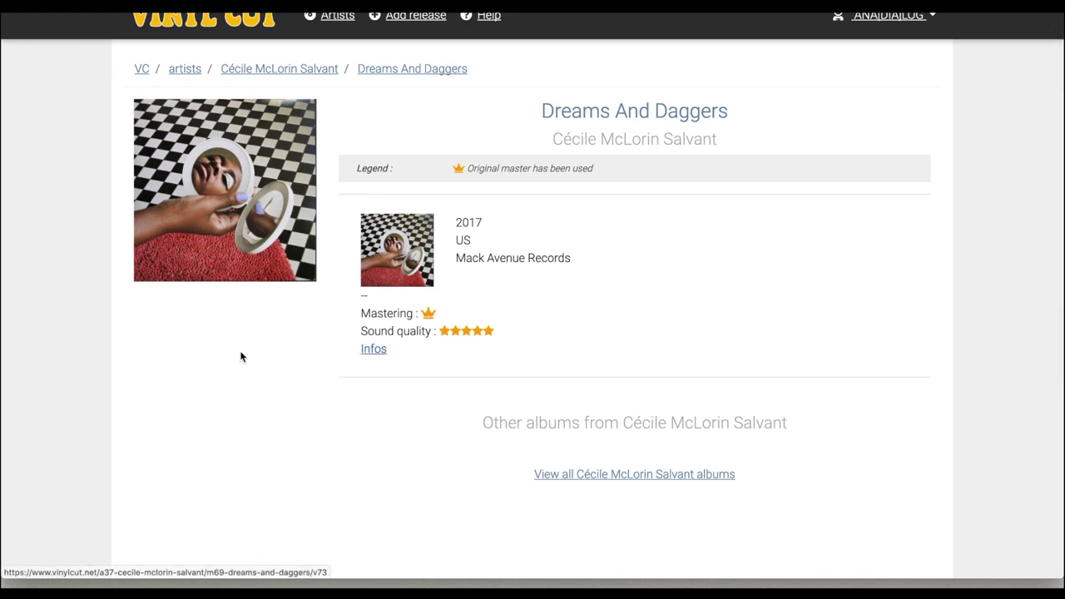
{"action": "scroll", "coordinate": [240, 357], "scroll_direction": "down", "scroll_amount": 3}
{"action": "scroll", "coordinate": [240, 357], "scroll_direction": "down", "scroll_amount": 1}
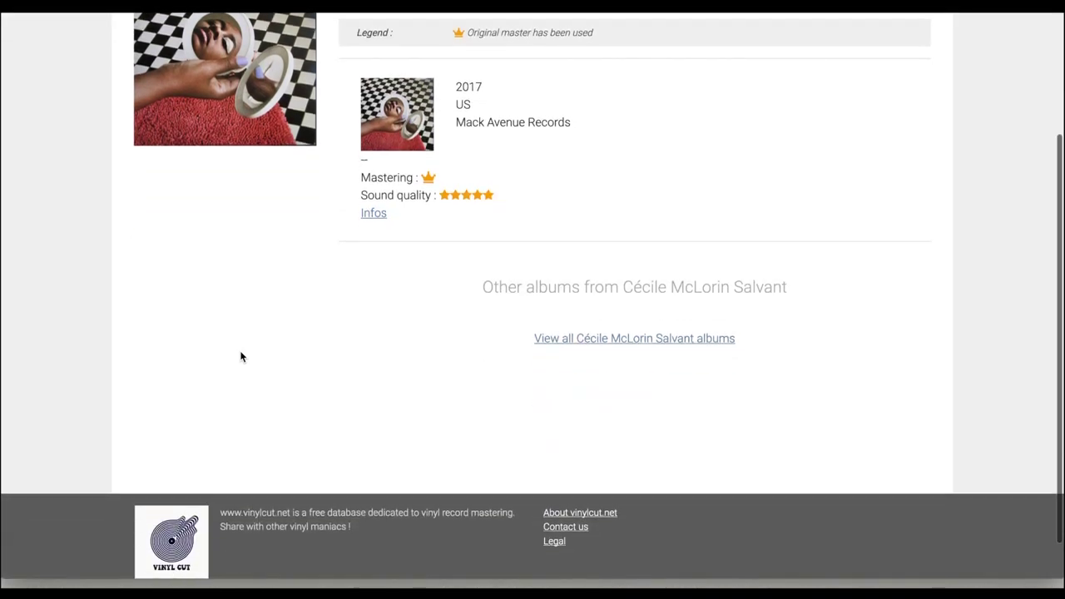
{"action": "scroll", "coordinate": [241, 357], "scroll_direction": "up", "scroll_amount": 5}
{"action": "left_click", "coordinate": [141, 90]}
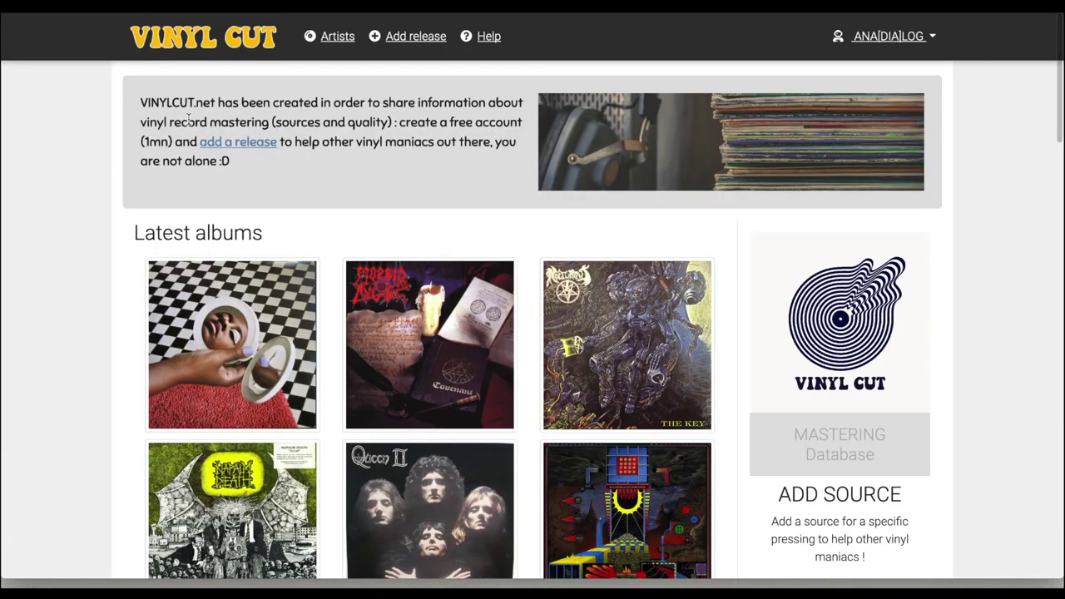
Glance at the Covenant album page, then return to the home page
{"action": "left_click", "coordinate": [393, 341]}
{"action": "scroll", "coordinate": [250, 392], "scroll_direction": "down", "scroll_amount": 3}
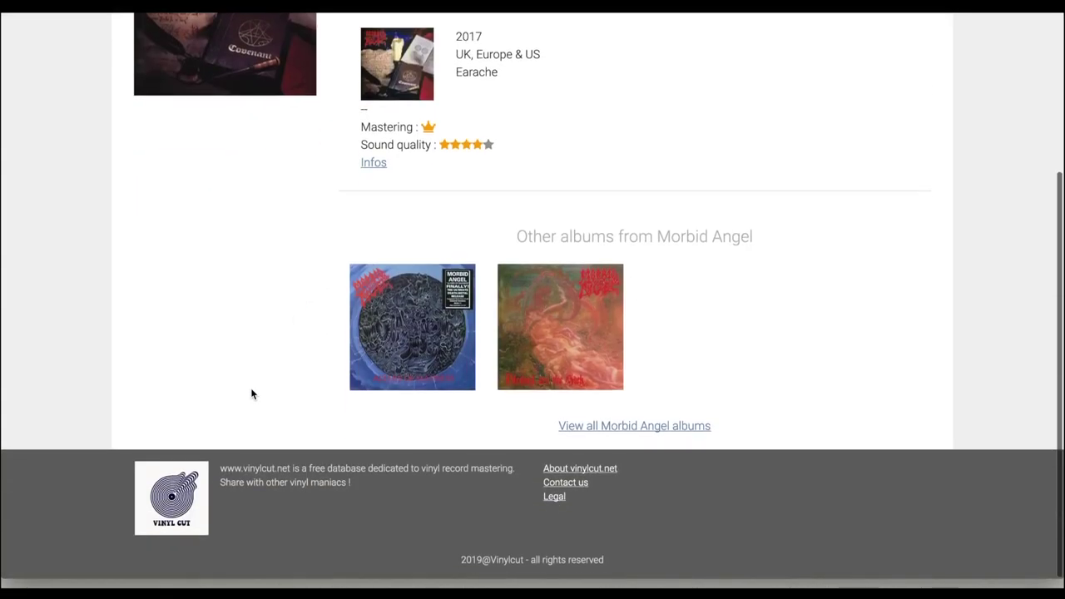
{"action": "scroll", "coordinate": [252, 394], "scroll_direction": "up", "scroll_amount": 3}
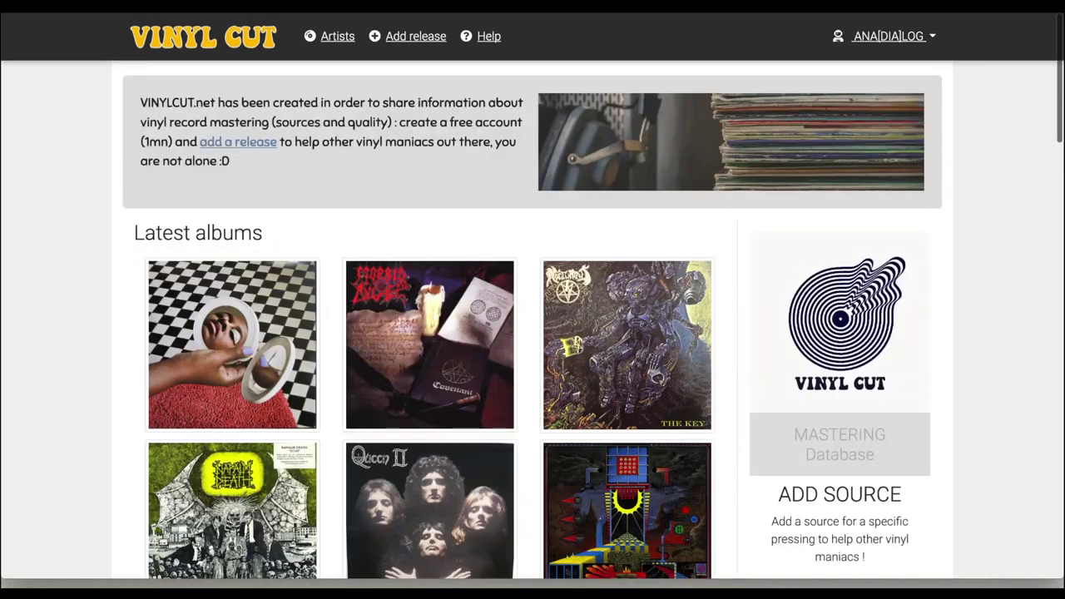
{"action": "key", "text": "alt+Left"}
{"action": "scroll", "coordinate": [532, 308], "scroll_direction": "down", "scroll_amount": 2}
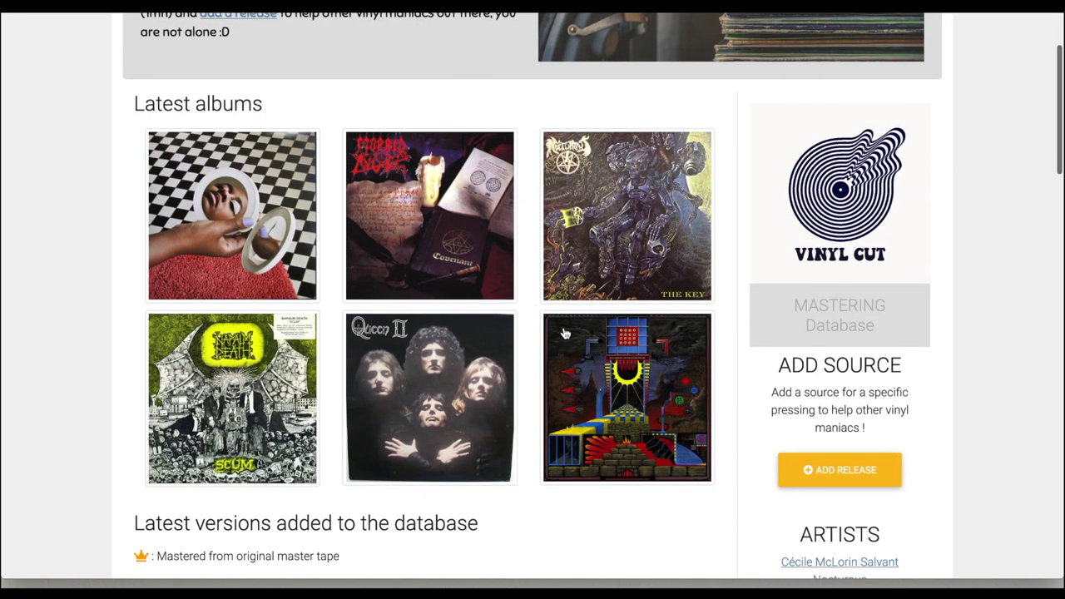
Open the Polygondwanaland album page and its release's mastering details
{"action": "left_click", "coordinate": [618, 385]}
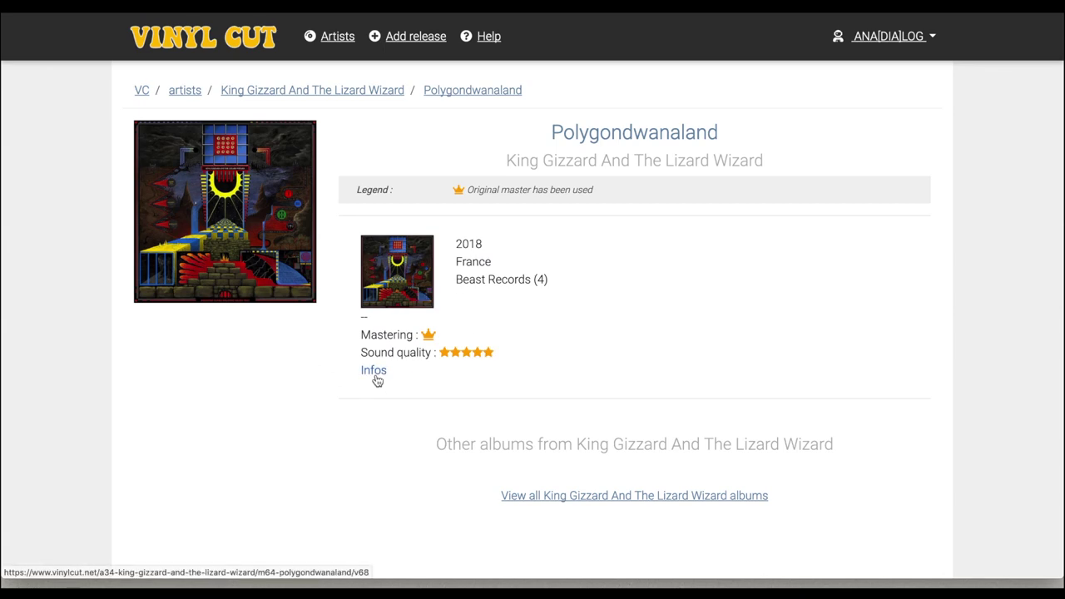
{"action": "left_click", "coordinate": [373, 372]}
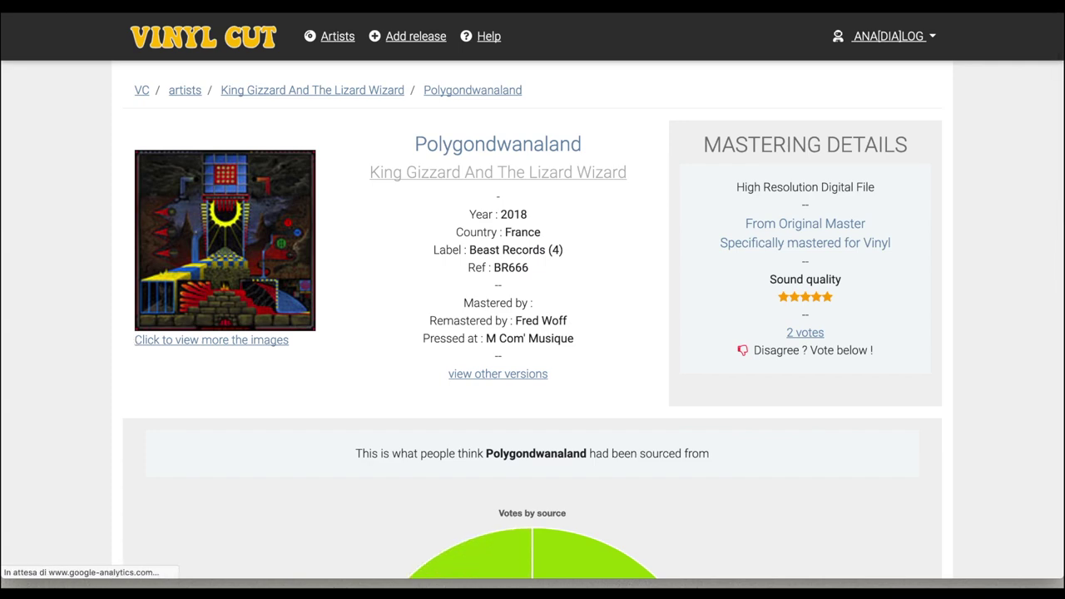
{"action": "key", "text": "alt+Left"}
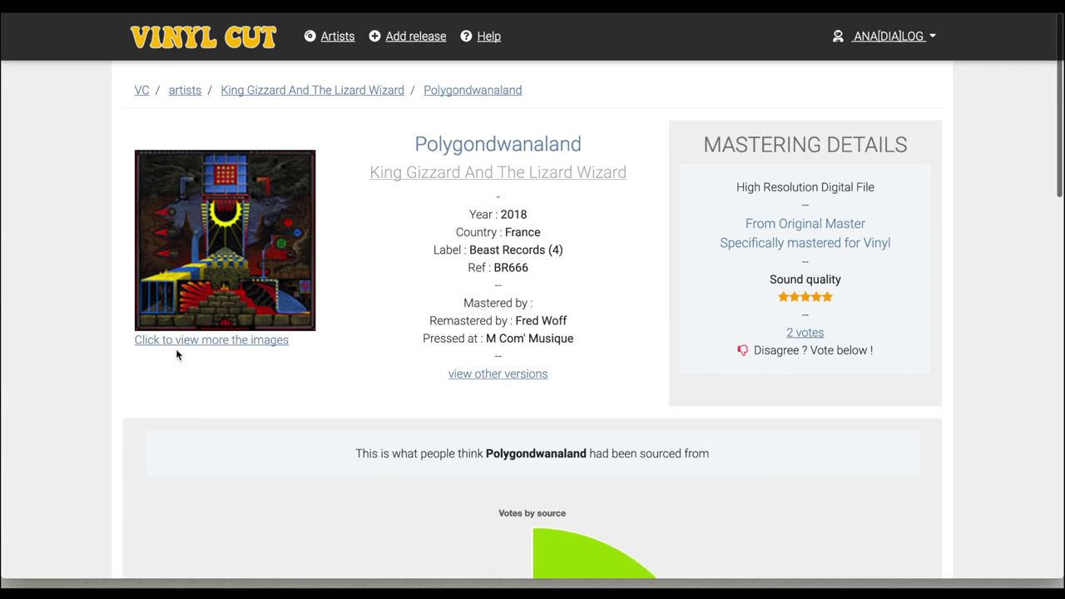
{"action": "scroll", "coordinate": [133, 305], "scroll_direction": "down", "scroll_amount": 1}
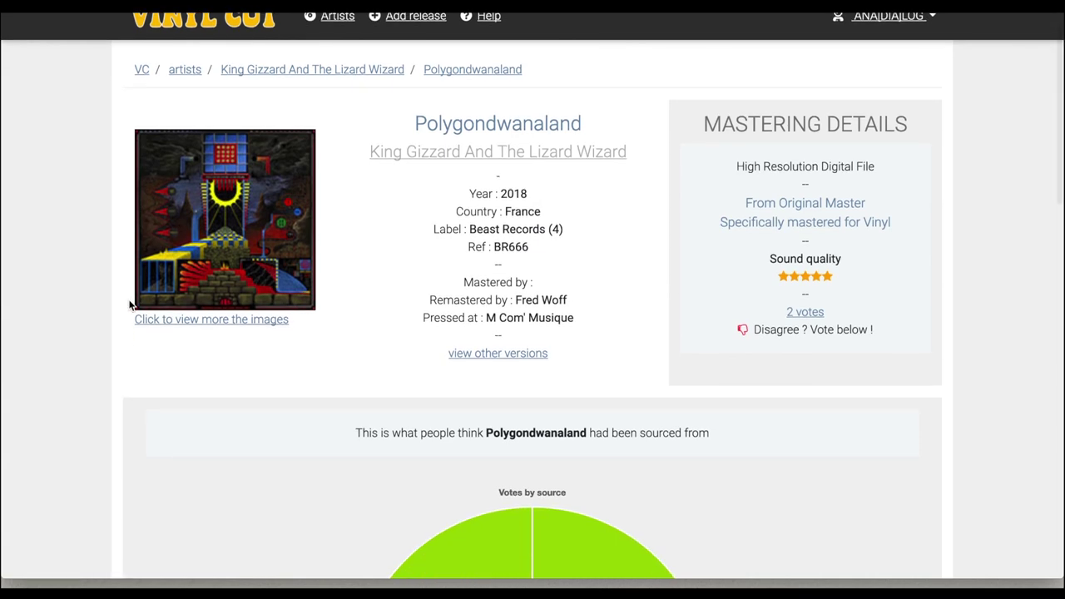
{"action": "scroll", "coordinate": [131, 304], "scroll_direction": "down", "scroll_amount": 1}
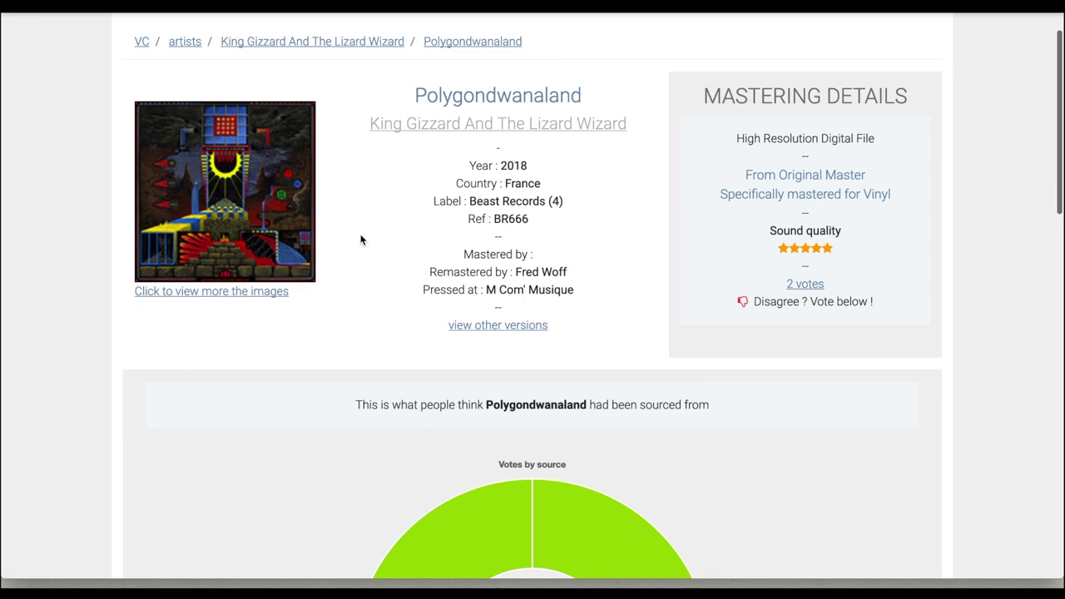
{"action": "scroll", "coordinate": [195, 374], "scroll_direction": "down", "scroll_amount": 2}
{"action": "scroll", "coordinate": [194, 376], "scroll_direction": "down", "scroll_amount": 6}
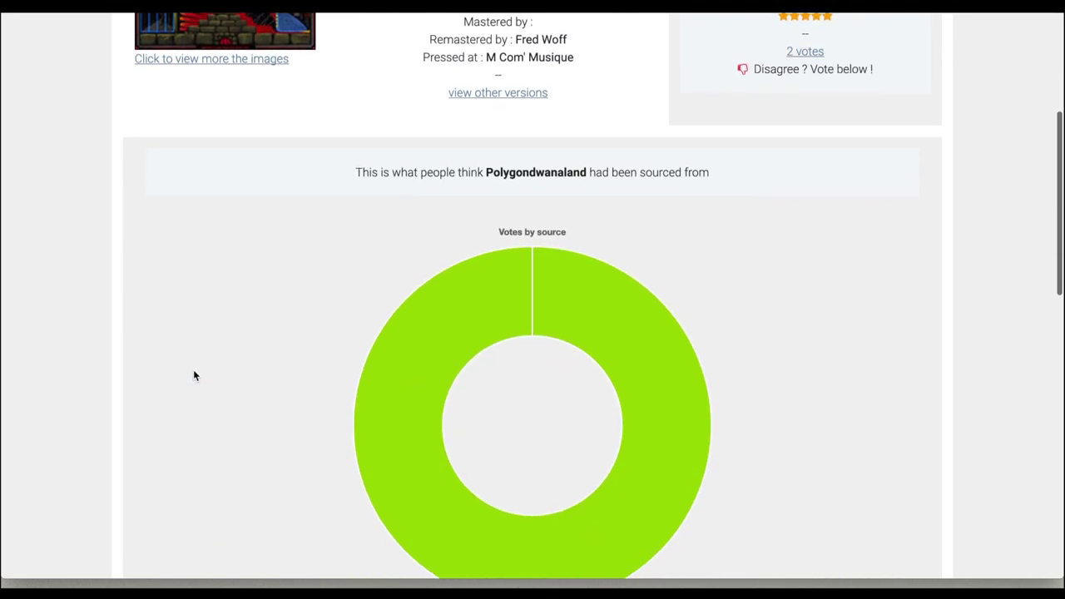
{"action": "scroll", "coordinate": [194, 376], "scroll_direction": "down", "scroll_amount": 2}
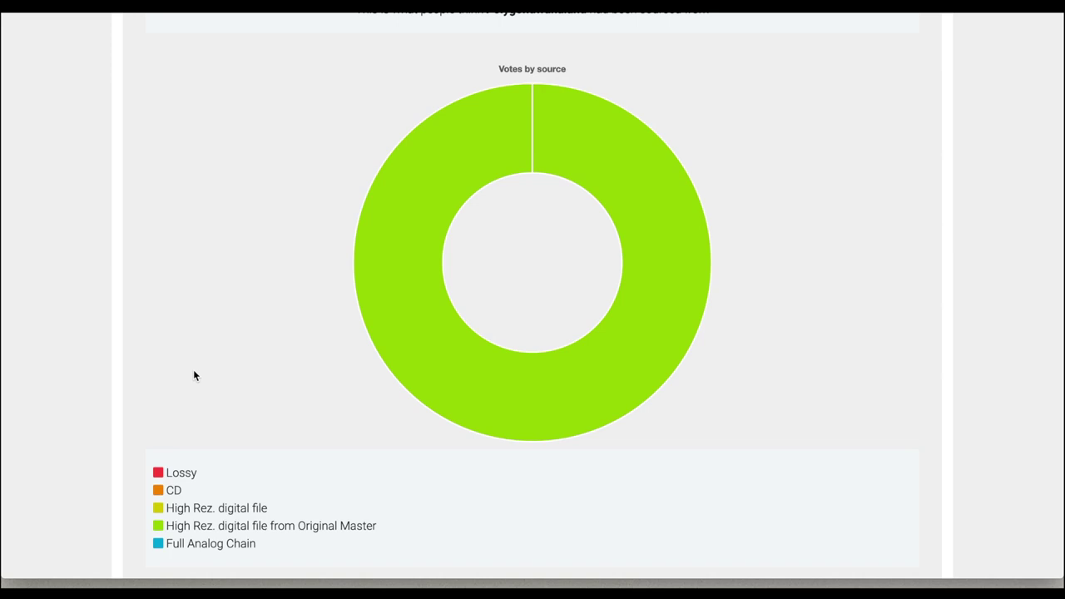
Review Polygondwanaland's Mastering Details, Votes by source donut chart and Comments
{"action": "scroll", "coordinate": [194, 375], "scroll_direction": "up", "scroll_amount": 1}
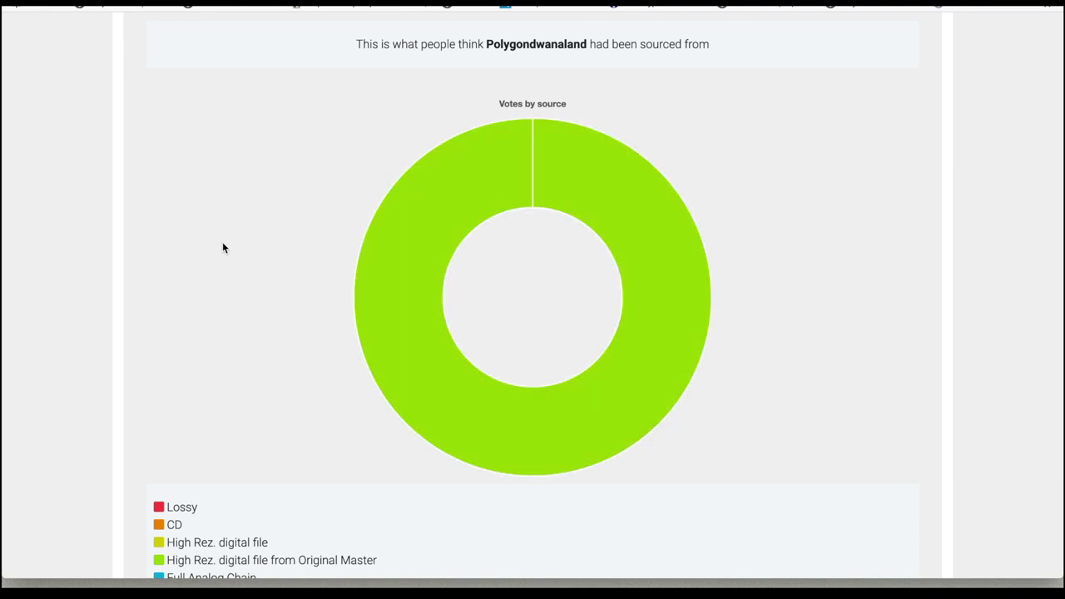
{"action": "scroll", "coordinate": [222, 248], "scroll_direction": "down", "scroll_amount": 1}
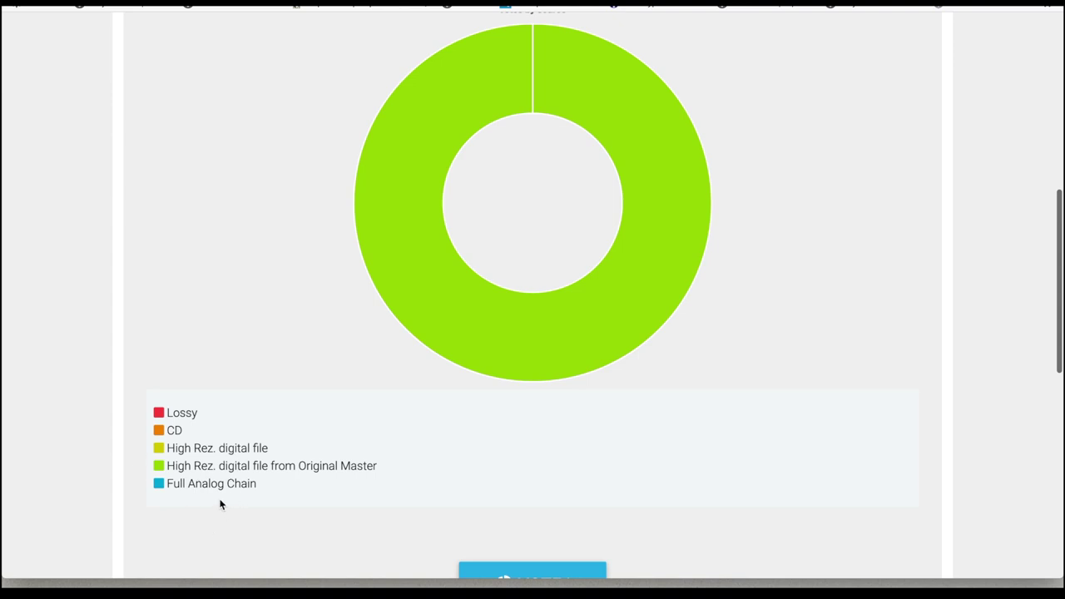
{"action": "scroll", "coordinate": [205, 479], "scroll_direction": "up", "scroll_amount": 6}
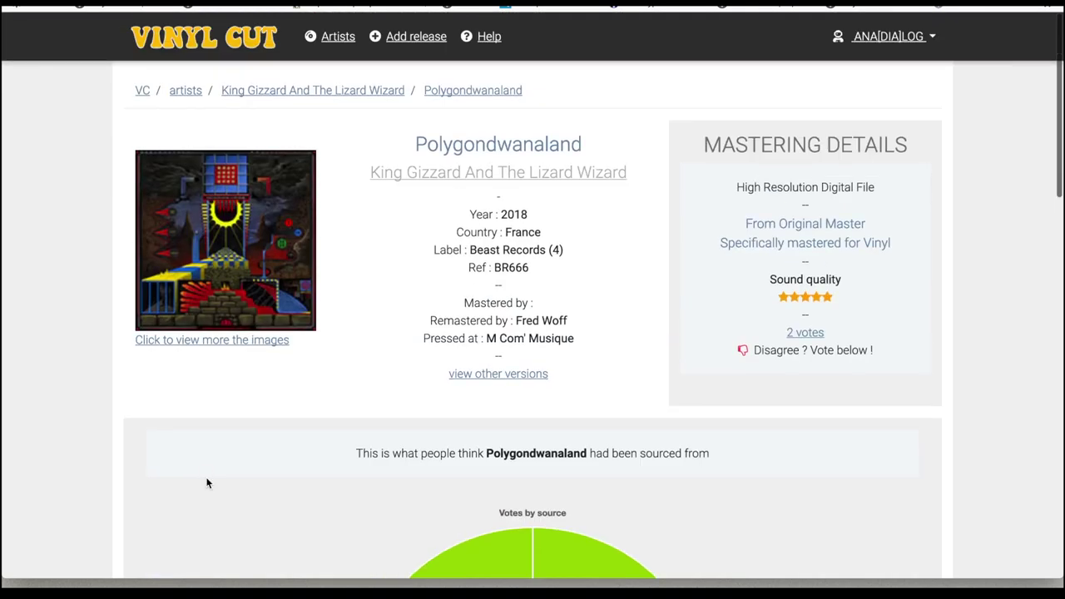
{"action": "scroll", "coordinate": [255, 287], "scroll_direction": "down", "scroll_amount": 4}
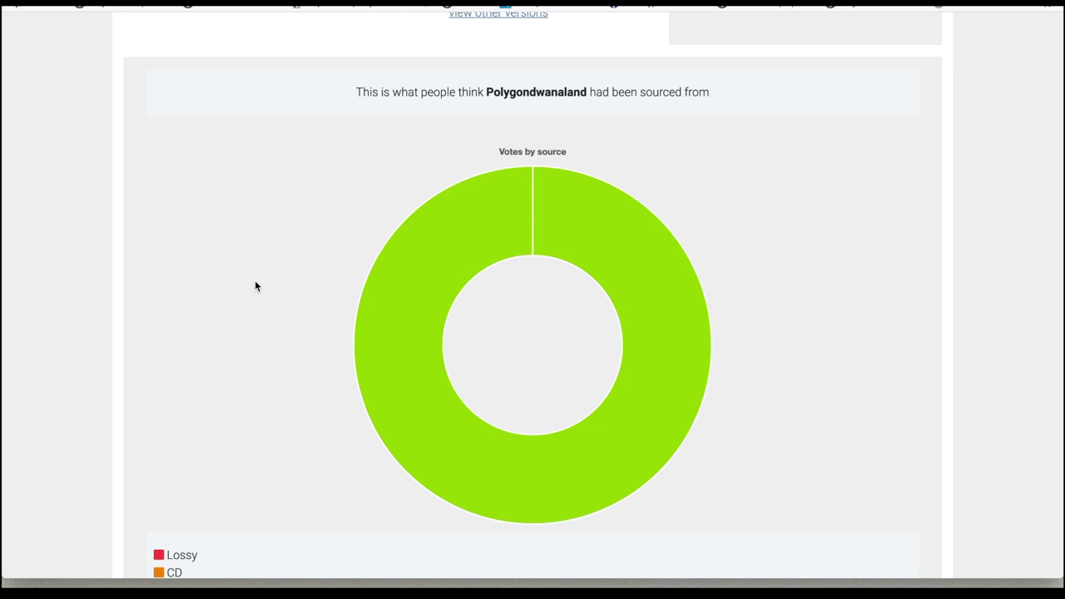
{"action": "scroll", "coordinate": [255, 286], "scroll_direction": "down", "scroll_amount": 2}
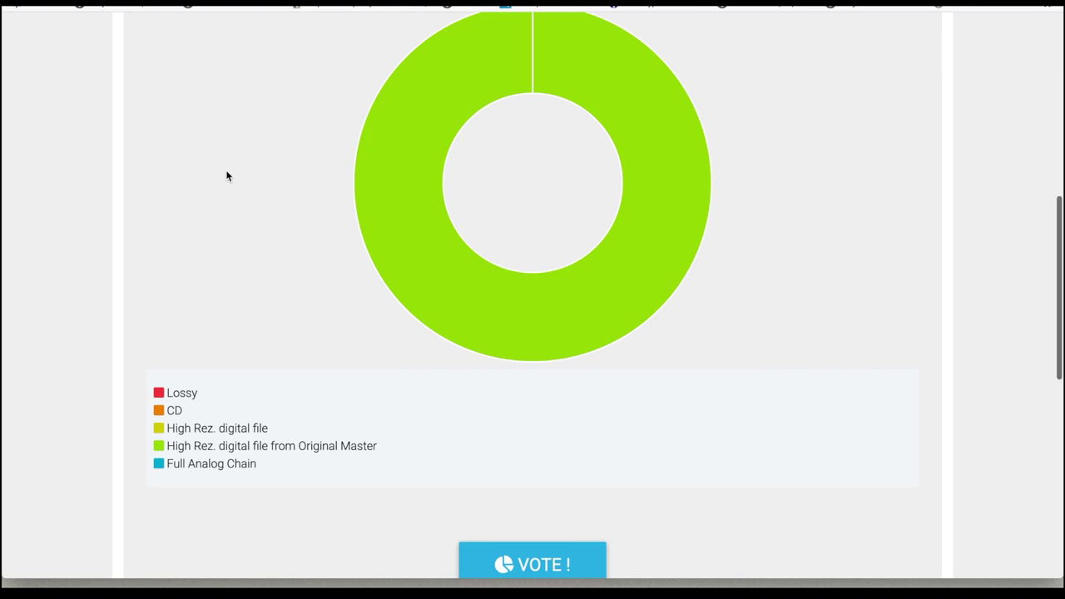
{"action": "scroll", "coordinate": [227, 175], "scroll_direction": "up", "scroll_amount": 3}
{"action": "scroll", "coordinate": [227, 176], "scroll_direction": "up", "scroll_amount": 4}
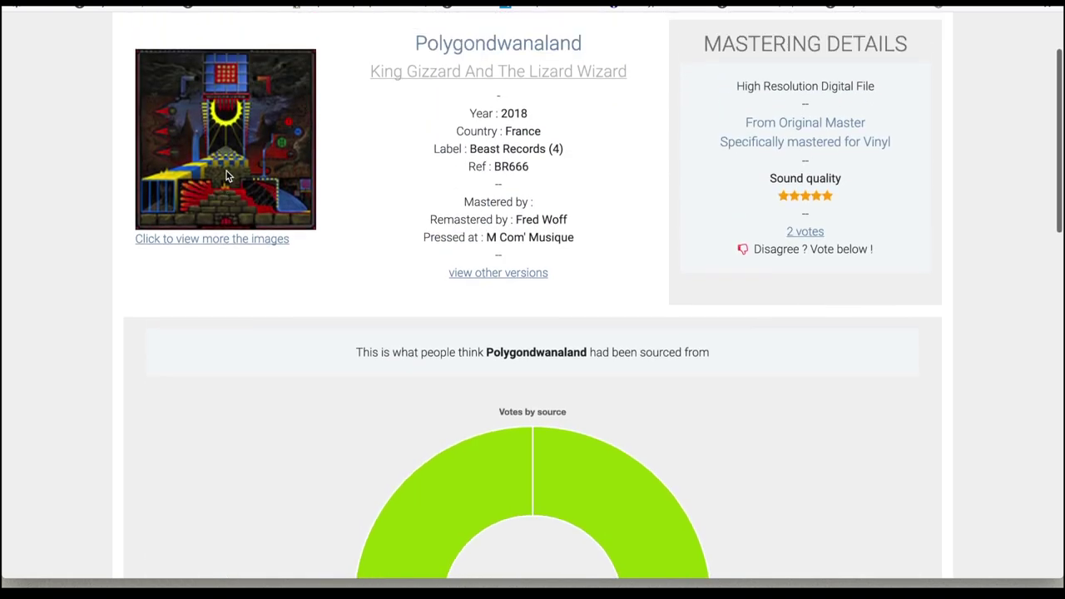
{"action": "scroll", "coordinate": [227, 175], "scroll_direction": "down", "scroll_amount": 1}
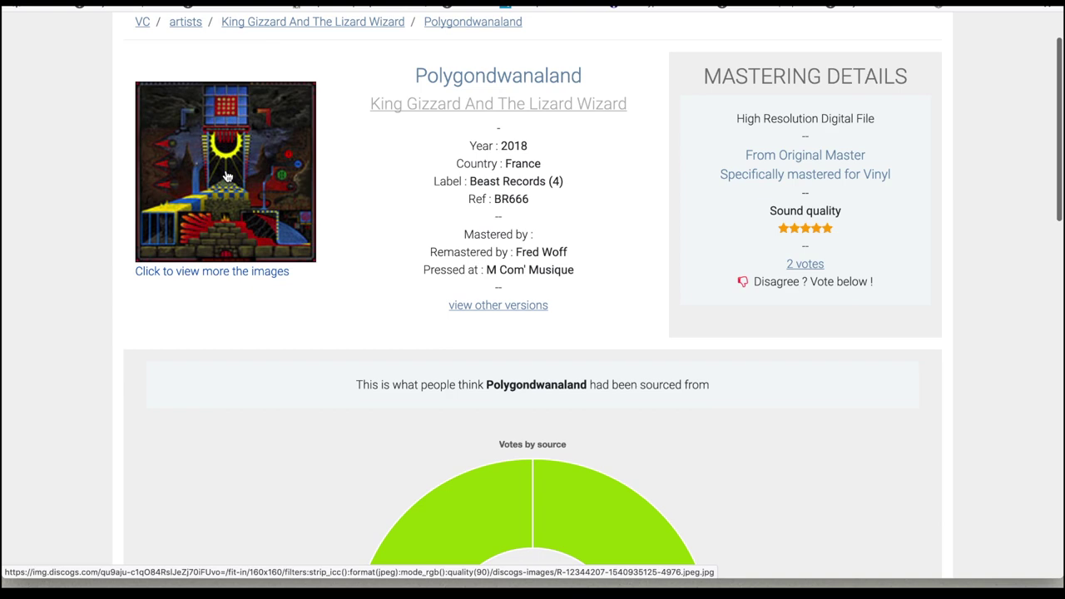
{"action": "scroll", "coordinate": [227, 175], "scroll_direction": "down", "scroll_amount": 8}
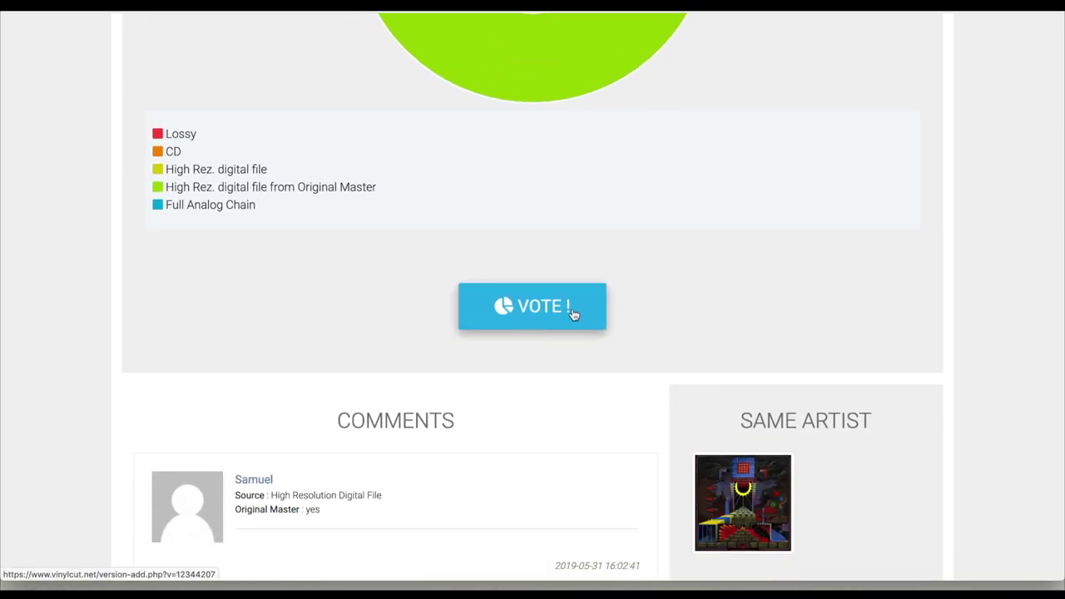
{"action": "scroll", "coordinate": [369, 298], "scroll_direction": "up", "scroll_amount": 8}
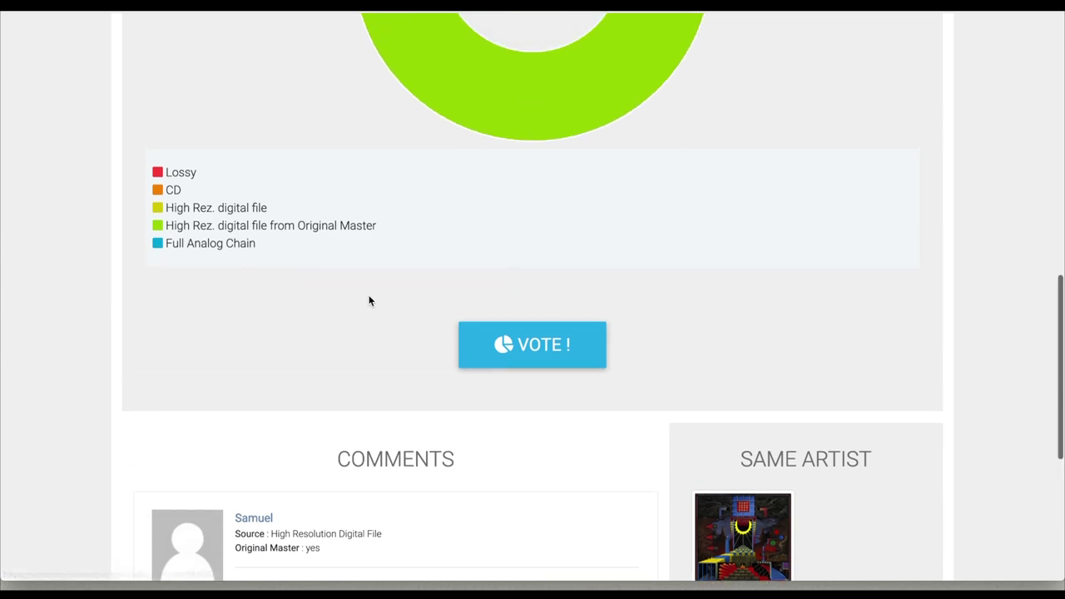
{"action": "scroll", "coordinate": [368, 292], "scroll_direction": "down", "scroll_amount": 12}
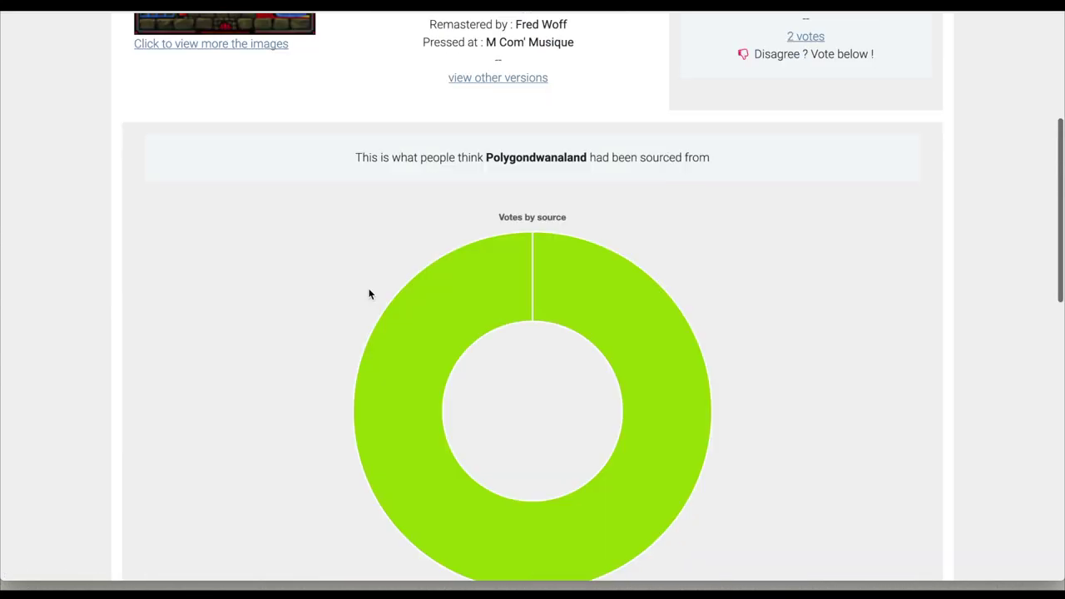
{"action": "scroll", "coordinate": [545, 223], "scroll_direction": "up", "scroll_amount": 4}
{"action": "scroll", "coordinate": [346, 295], "scroll_direction": "down", "scroll_amount": 4}
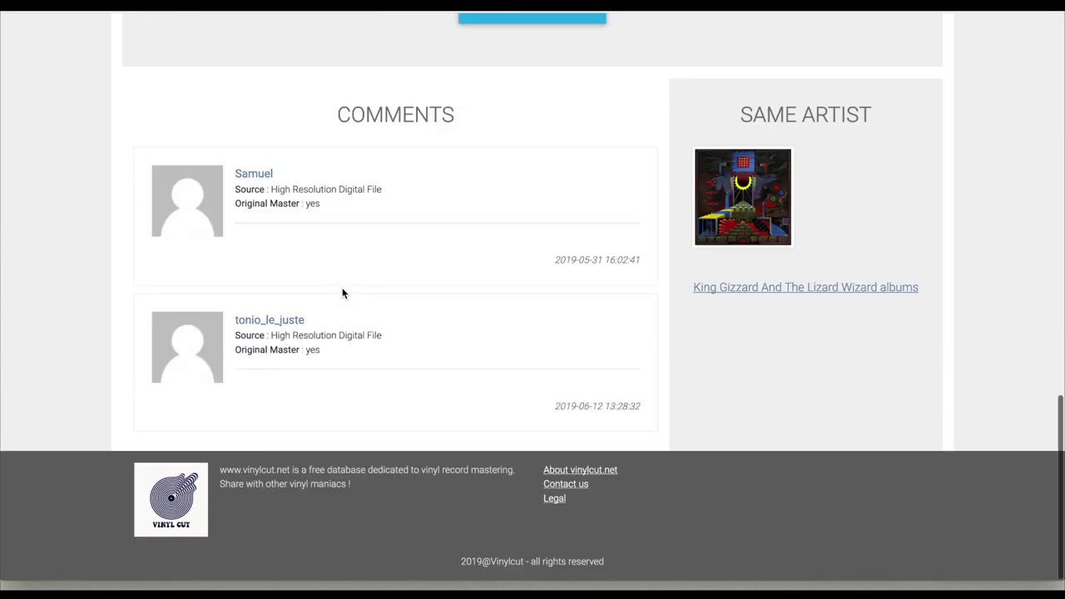
{"action": "scroll", "coordinate": [464, 370], "scroll_direction": "up", "scroll_amount": 3}
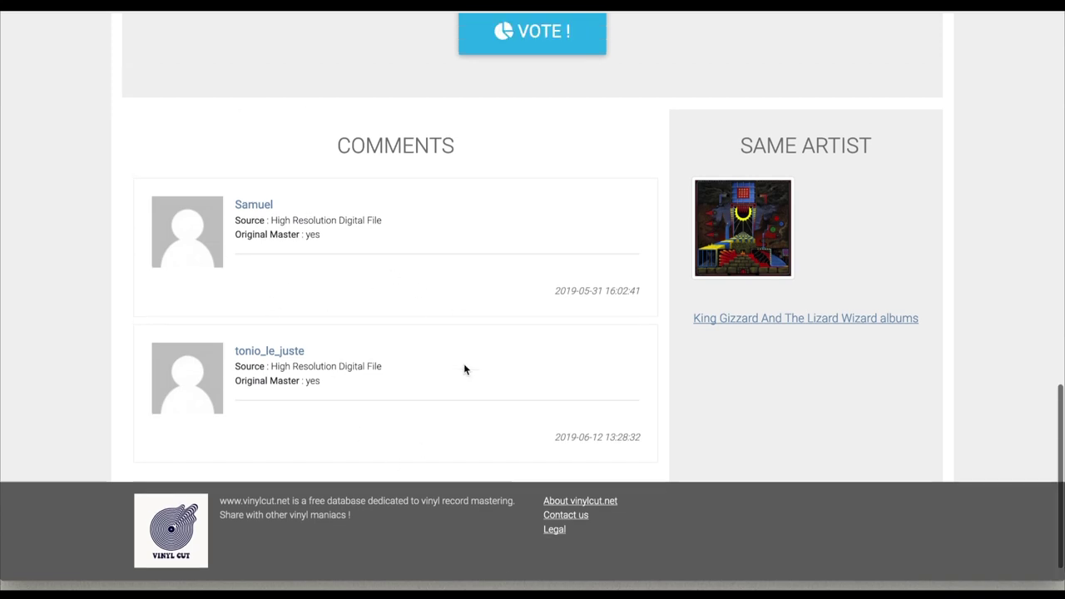
{"action": "scroll", "coordinate": [464, 369], "scroll_direction": "up", "scroll_amount": 2}
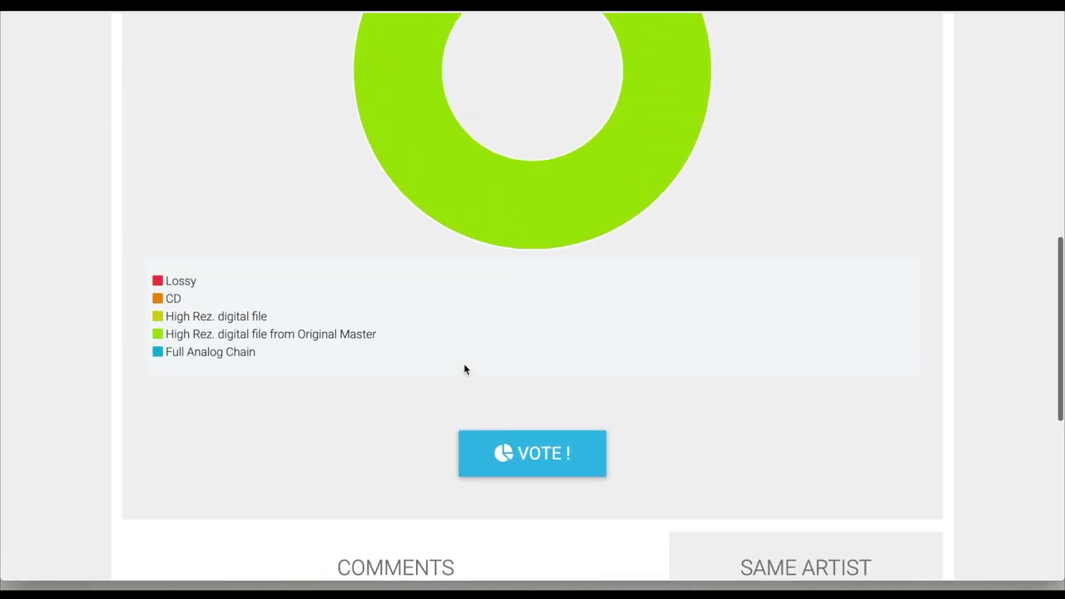
Open the VOTE ! form and scroll through The Source and Specific Mastering help
{"action": "left_click", "coordinate": [533, 454]}
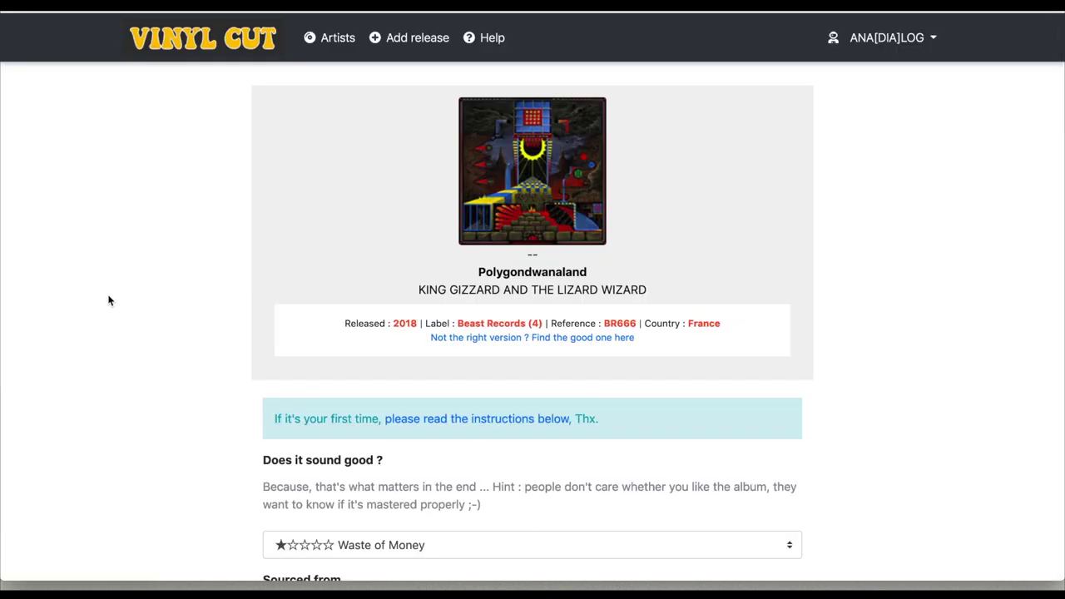
{"action": "scroll", "coordinate": [106, 302], "scroll_direction": "down", "scroll_amount": 4}
{"action": "scroll", "coordinate": [167, 399], "scroll_direction": "down", "scroll_amount": 7}
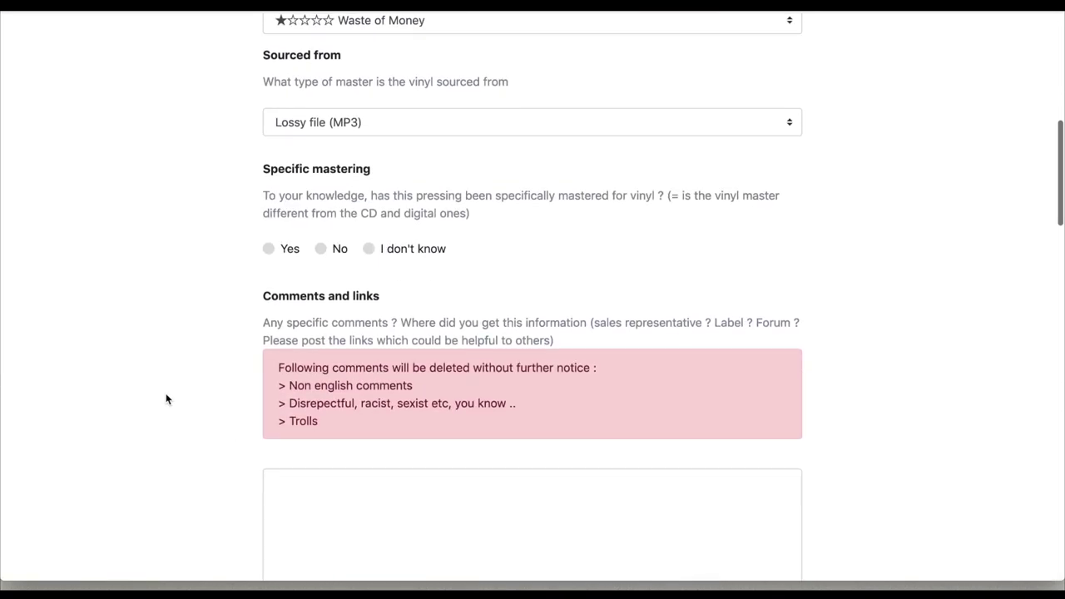
{"action": "scroll", "coordinate": [166, 399], "scroll_direction": "down", "scroll_amount": 2}
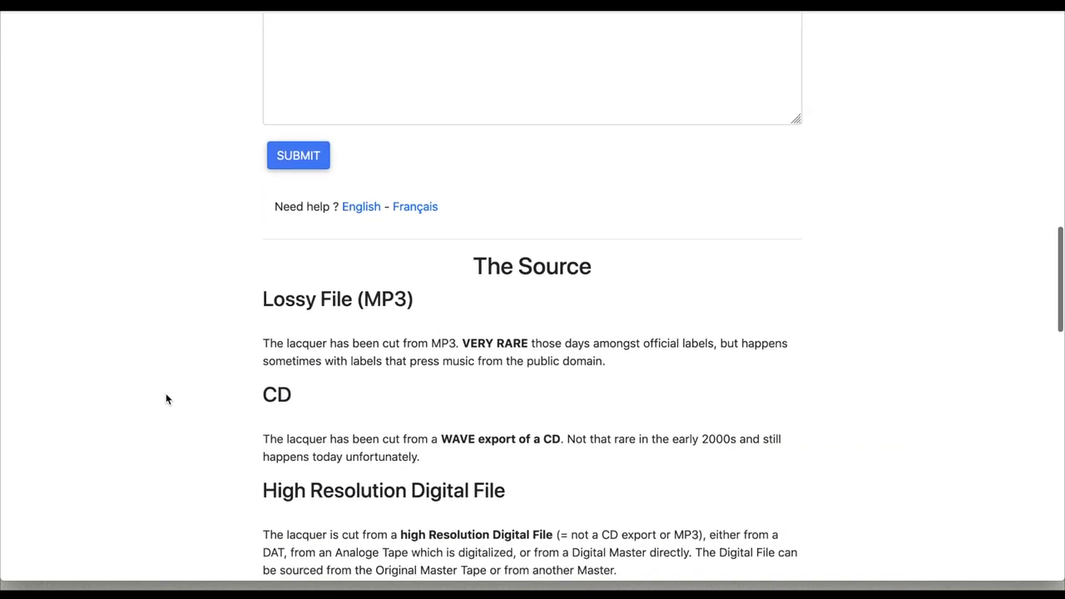
{"action": "scroll", "coordinate": [167, 400], "scroll_direction": "down", "scroll_amount": 2}
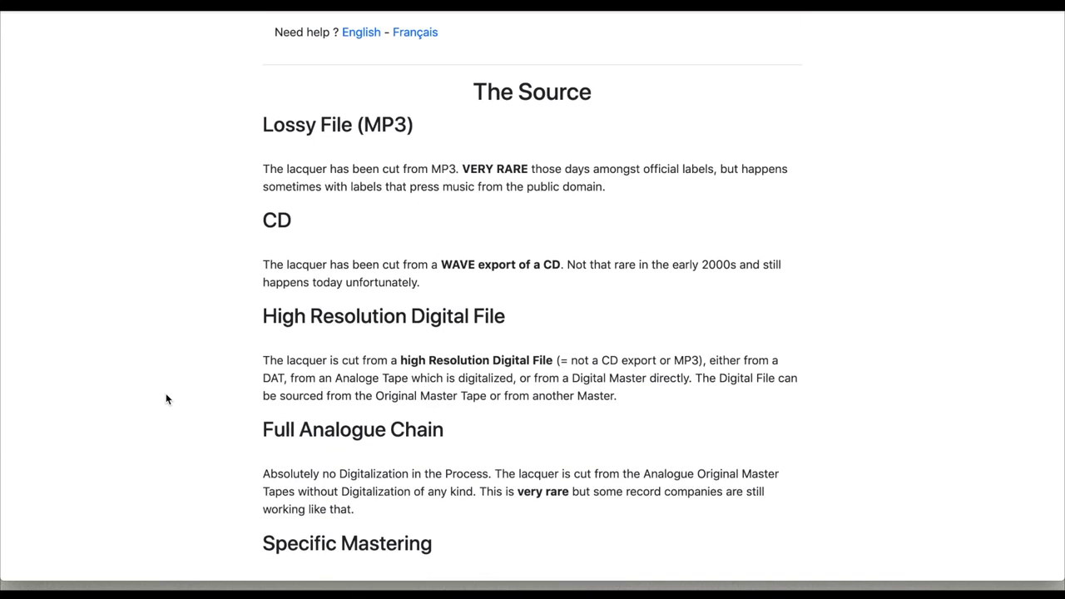
{"action": "scroll", "coordinate": [167, 399], "scroll_direction": "up", "scroll_amount": 15}
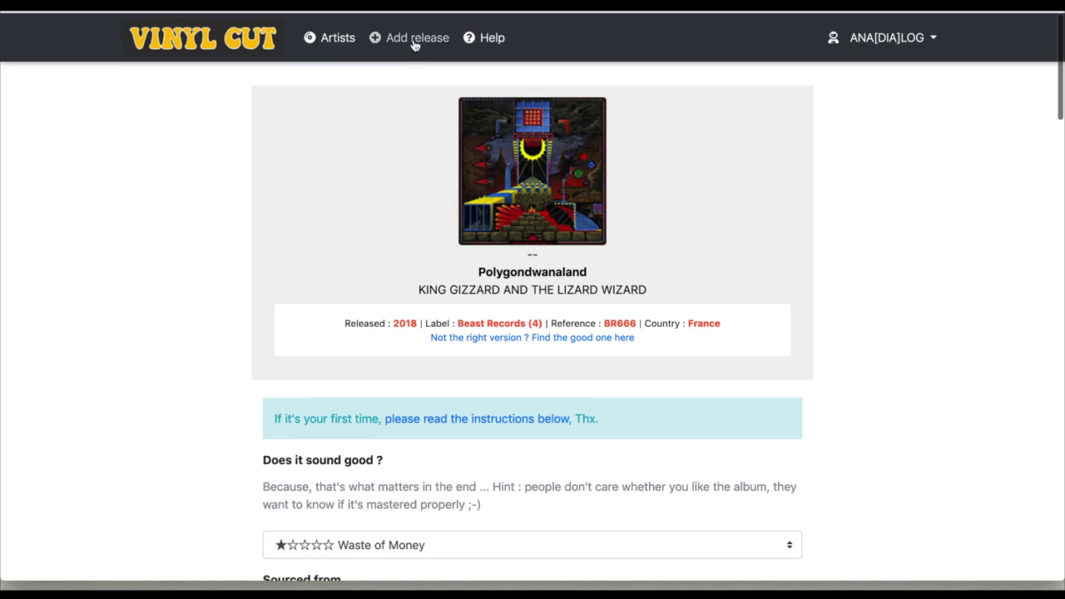
{"action": "scroll", "coordinate": [181, 244], "scroll_direction": "down", "scroll_amount": 15}
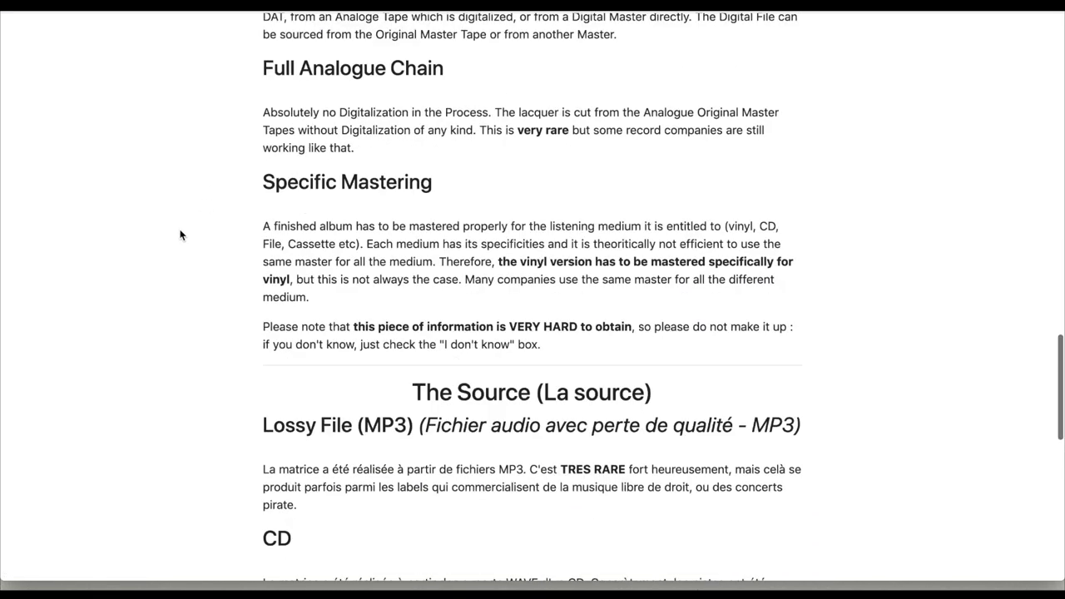
{"action": "scroll", "coordinate": [181, 244], "scroll_direction": "up", "scroll_amount": 15}
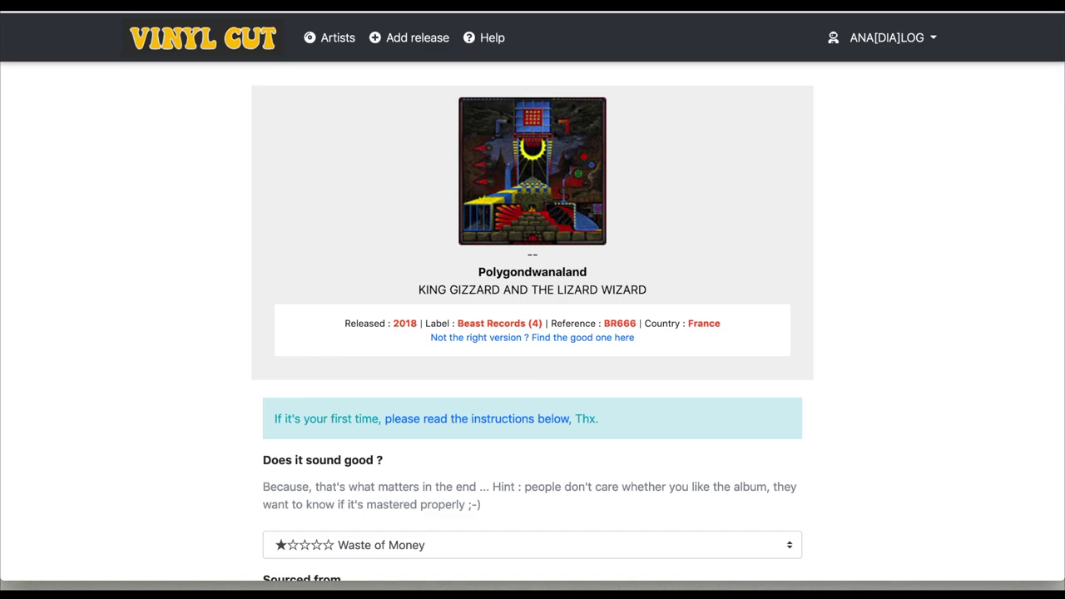
{"action": "scroll", "coordinate": [533, 332], "scroll_direction": "down", "scroll_amount": 20}
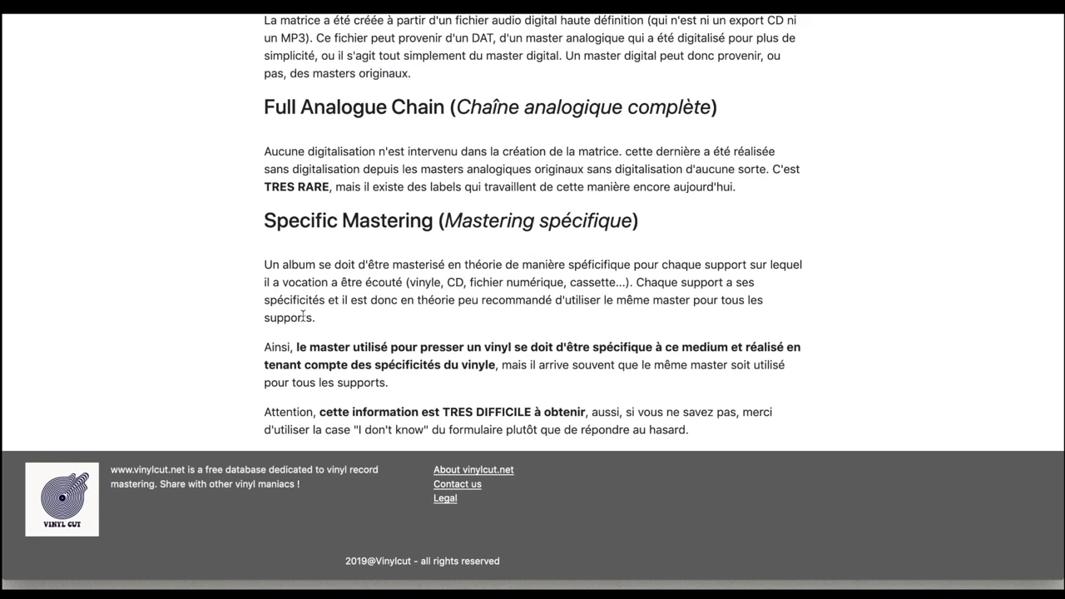
{"action": "scroll", "coordinate": [303, 317], "scroll_direction": "up", "scroll_amount": 2}
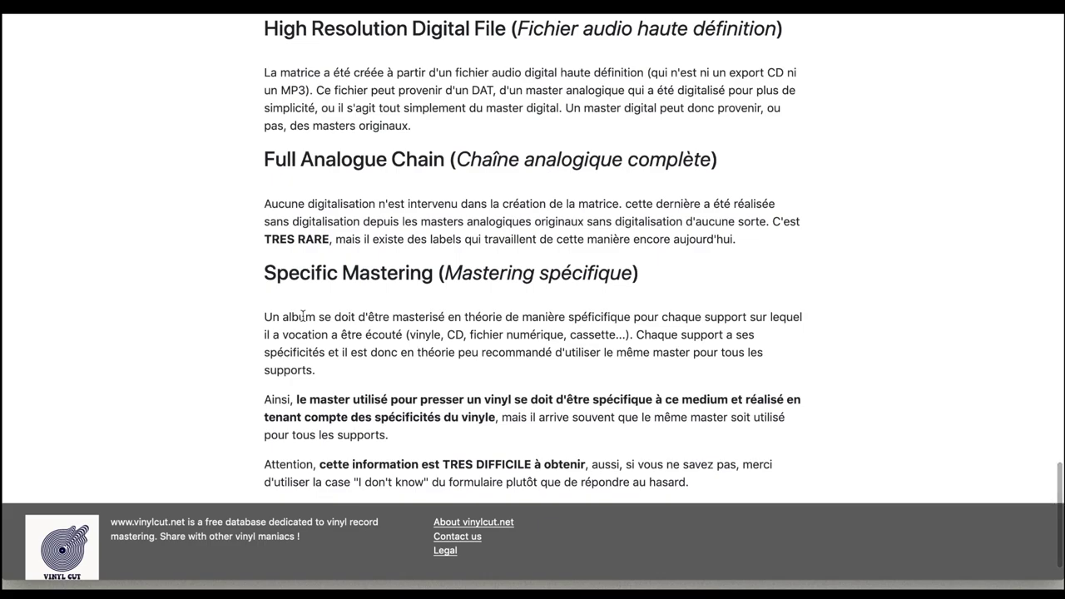
{"action": "scroll", "coordinate": [303, 316], "scroll_direction": "up", "scroll_amount": 10}
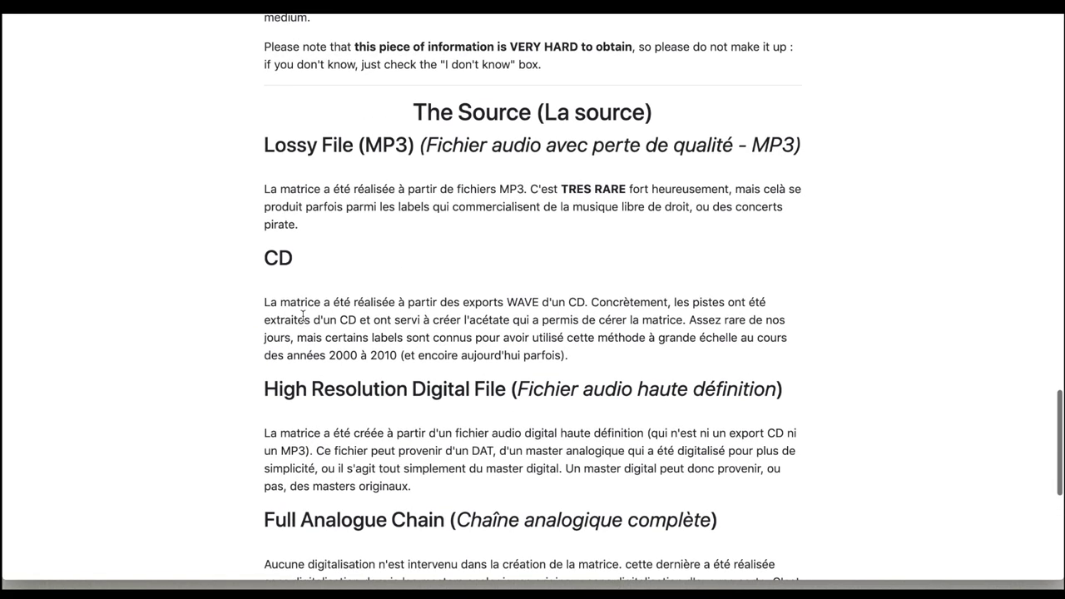
{"action": "scroll", "coordinate": [302, 314], "scroll_direction": "up", "scroll_amount": 4}
{"action": "scroll", "coordinate": [302, 314], "scroll_direction": "up", "scroll_amount": 20}
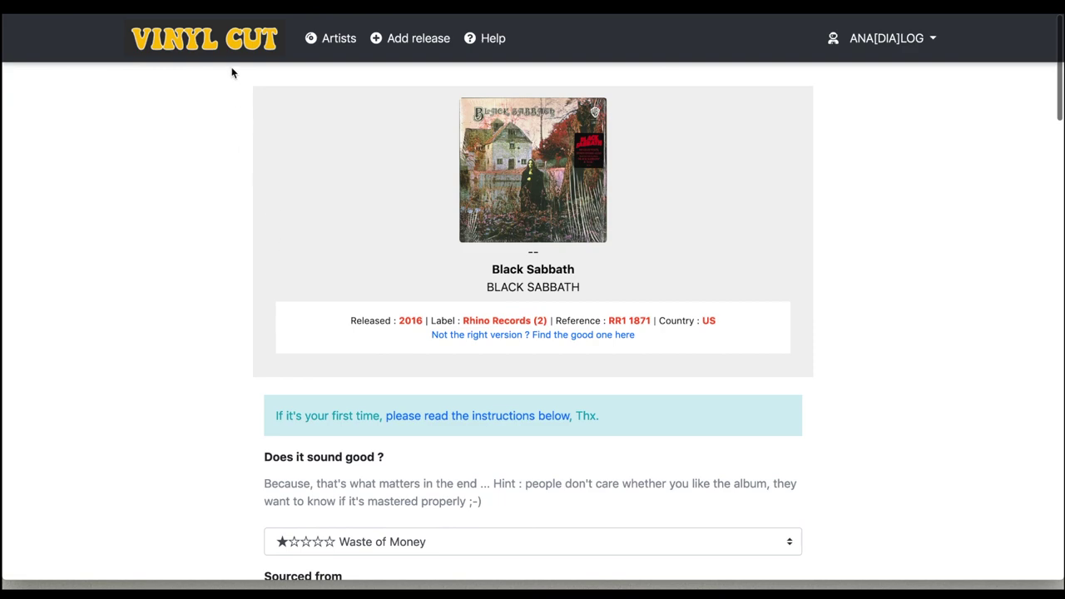
Go to the homepage via the VINYL CUT logo and look over Latest albums
{"action": "left_click", "coordinate": [234, 36]}
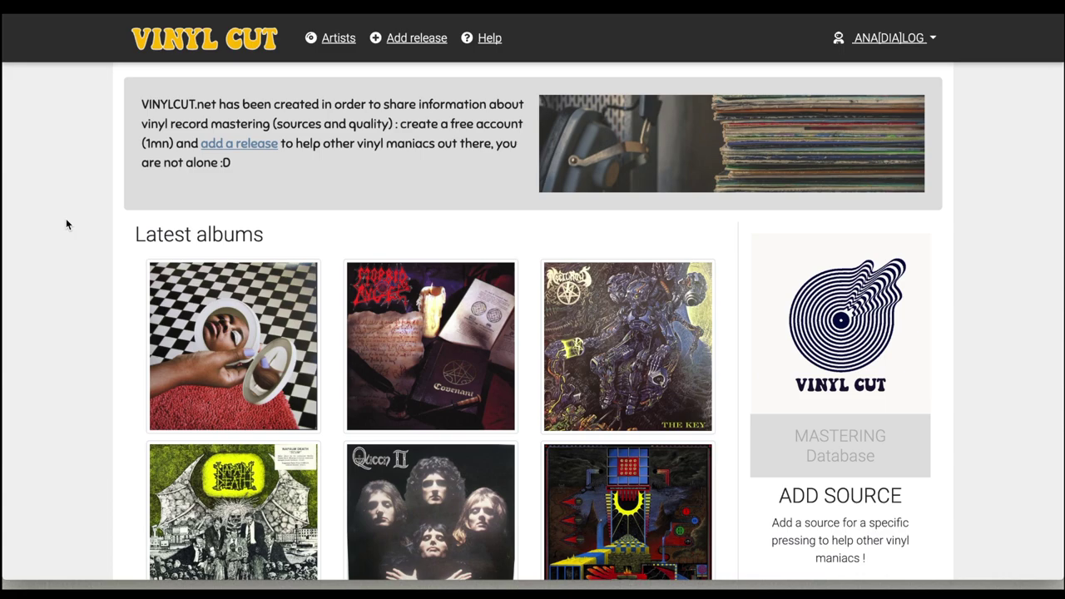
{"action": "scroll", "coordinate": [67, 223], "scroll_direction": "down", "scroll_amount": 6}
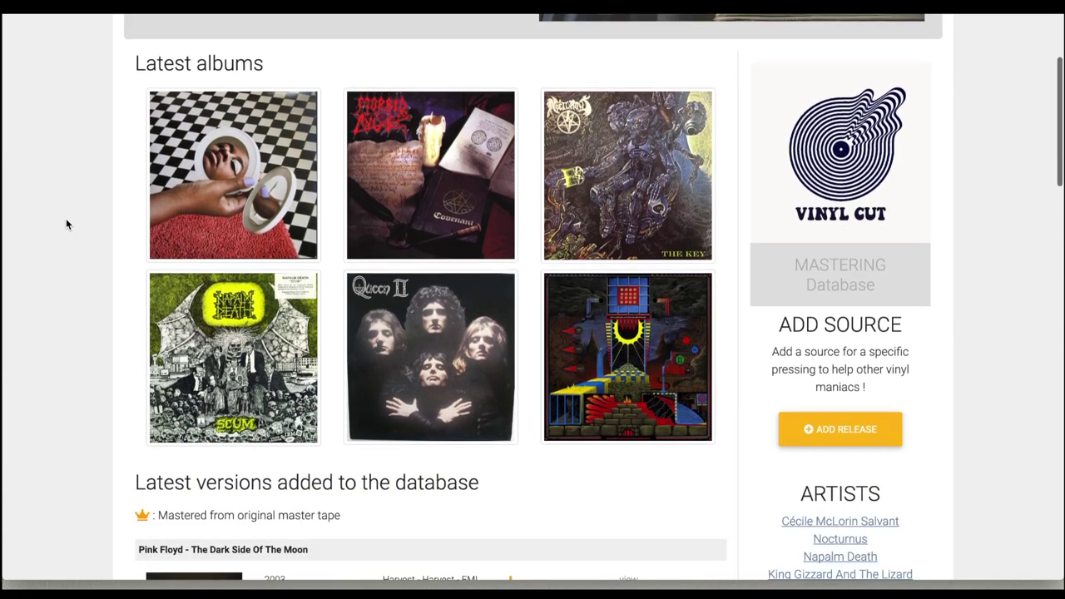
{"action": "scroll", "coordinate": [65, 218], "scroll_direction": "up", "scroll_amount": 6}
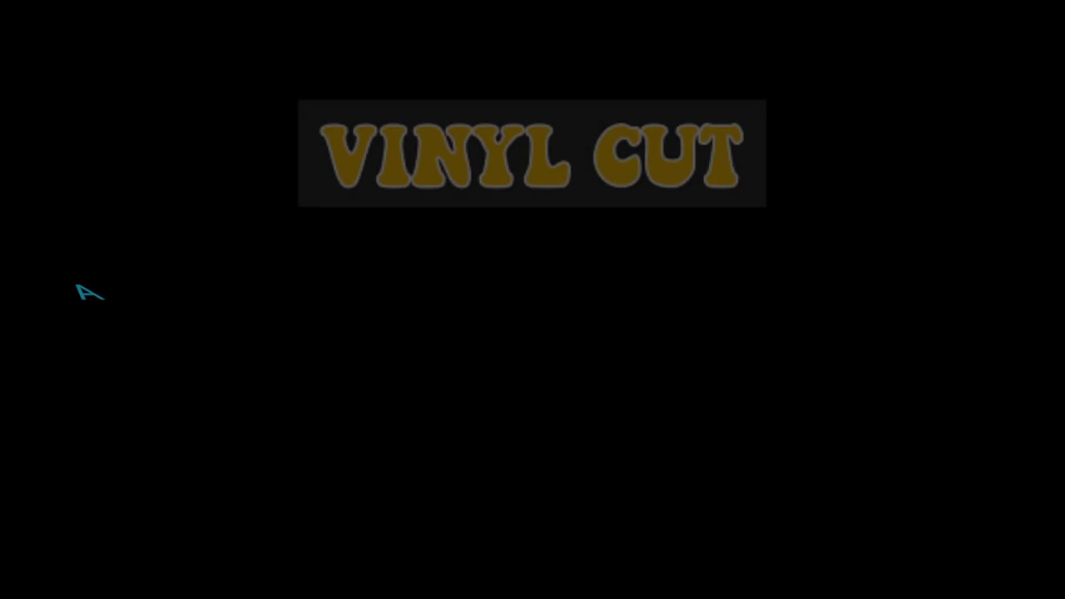